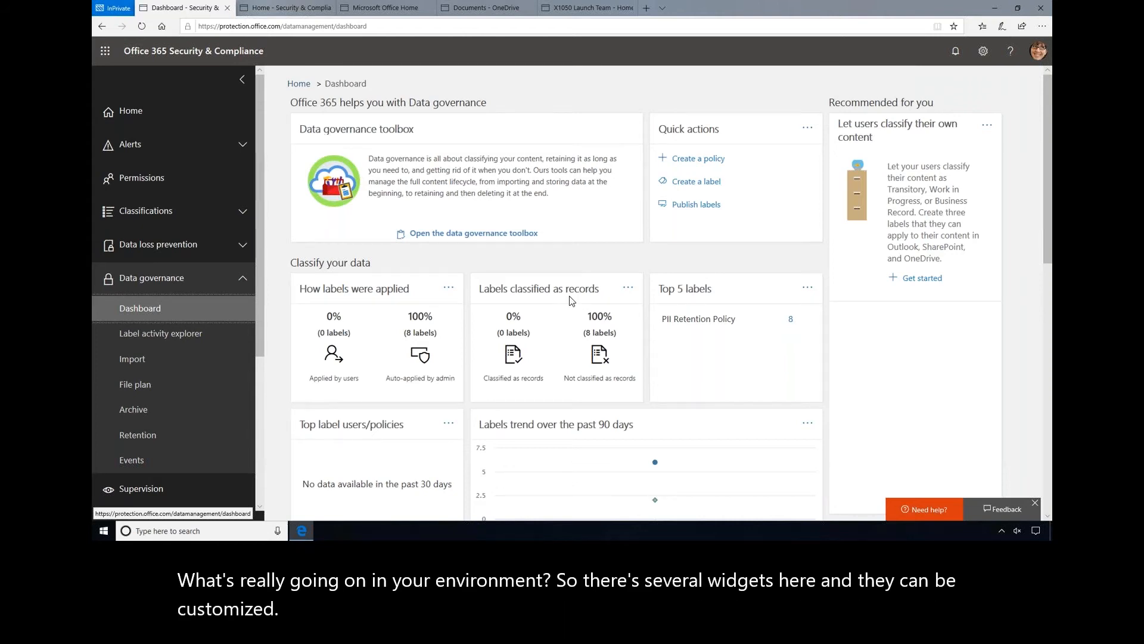
Look through the data governance toolbox's Prepare, Govern and Monitor & respond tools, and the widgets on the Data governance dashboard
{"action": "left_click", "coordinate": [470, 234]}
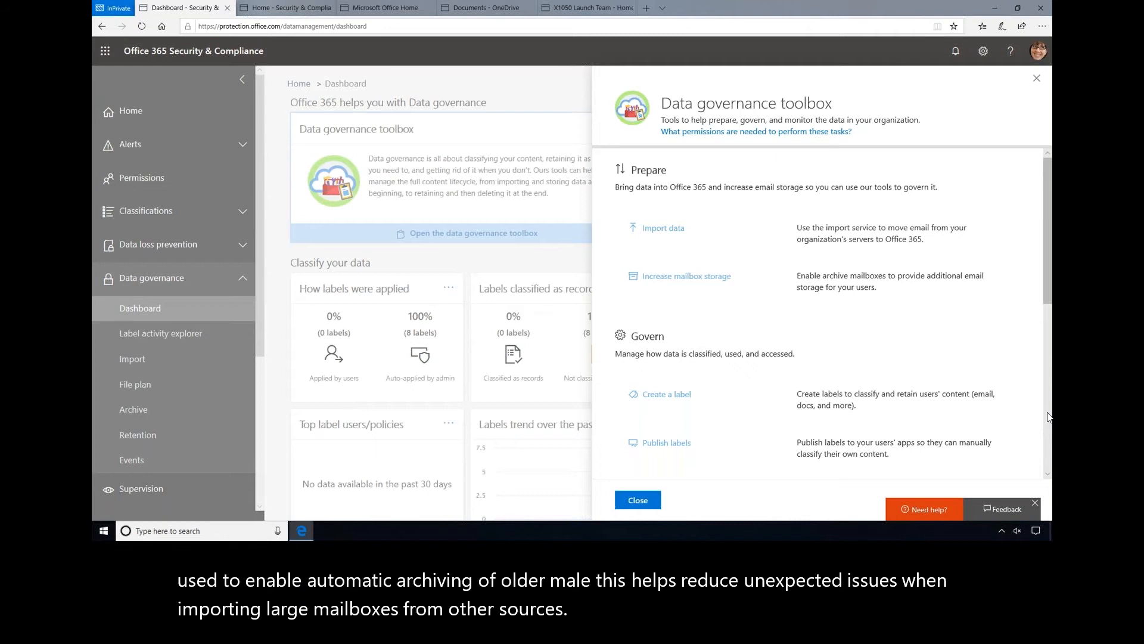
{"action": "scroll", "coordinate": [1049, 416], "scroll_direction": "down", "scroll_amount": 3}
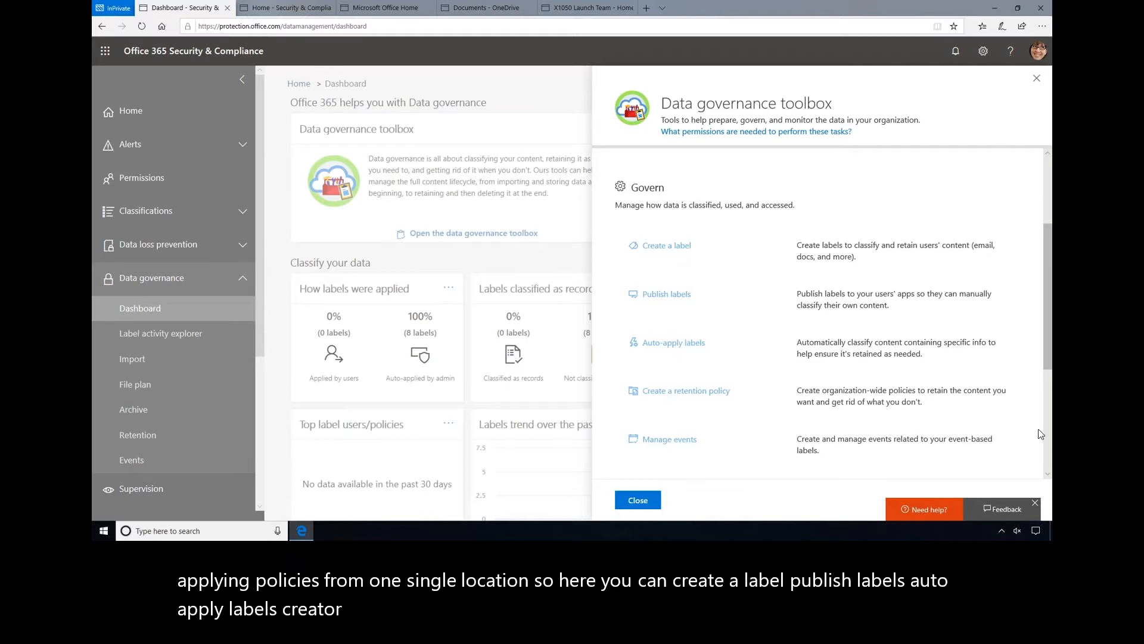
{"action": "scroll", "coordinate": [1048, 448], "scroll_direction": "down", "scroll_amount": 4}
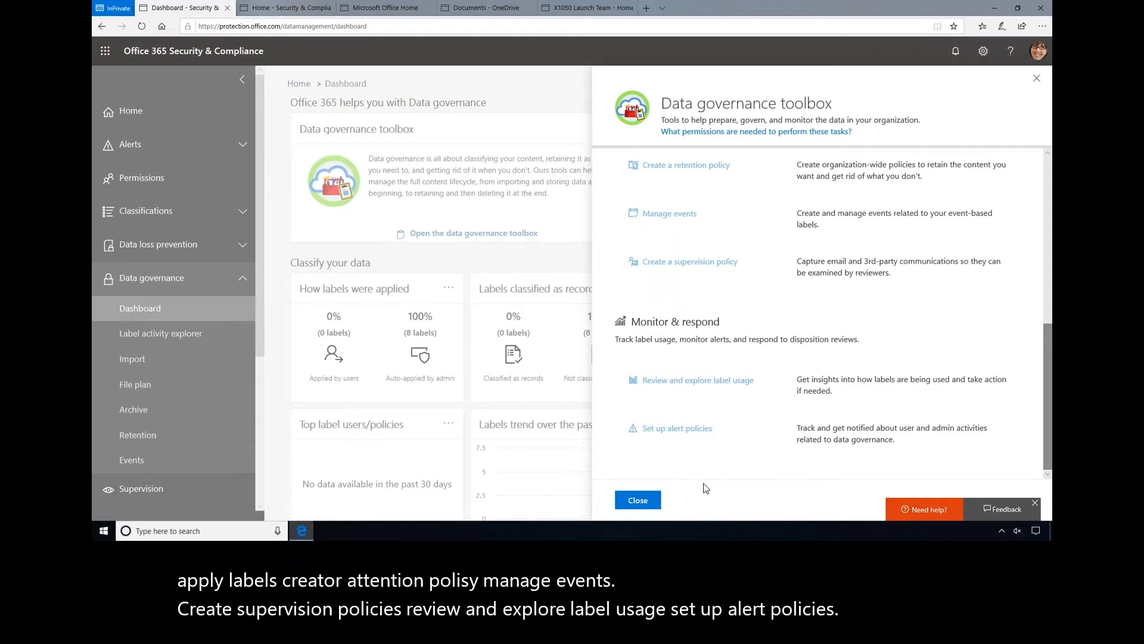
{"action": "left_click", "coordinate": [637, 500]}
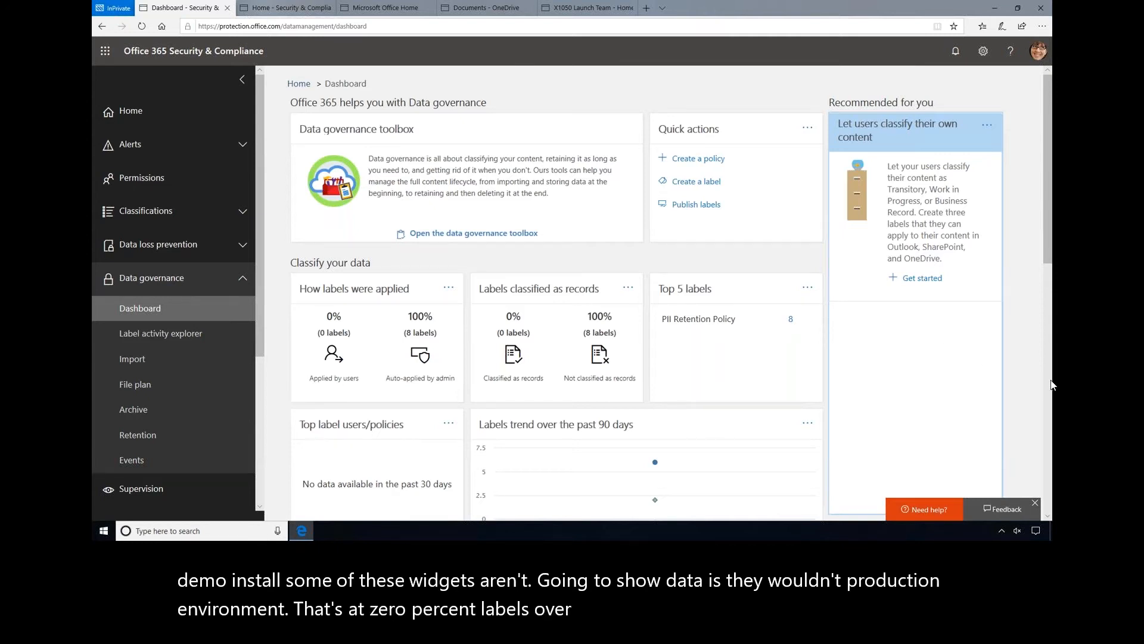
{"action": "scroll", "coordinate": [1049, 385], "scroll_direction": "down", "scroll_amount": 10}
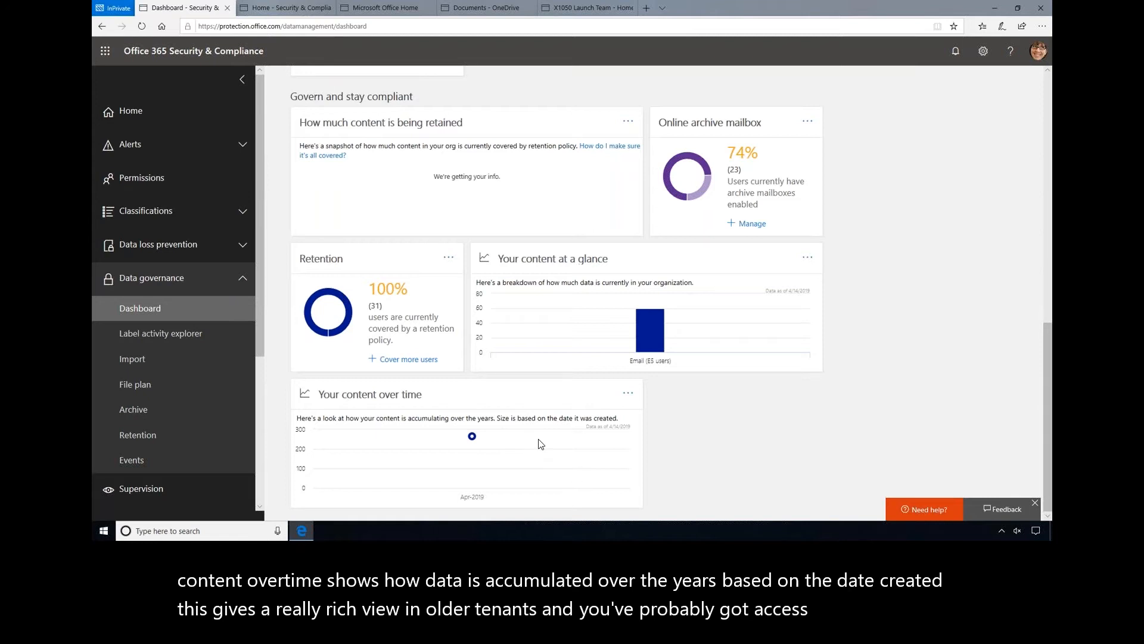
Open the details of the exchange-import job in the PST file import area of Data governance
{"action": "left_click", "coordinate": [138, 359]}
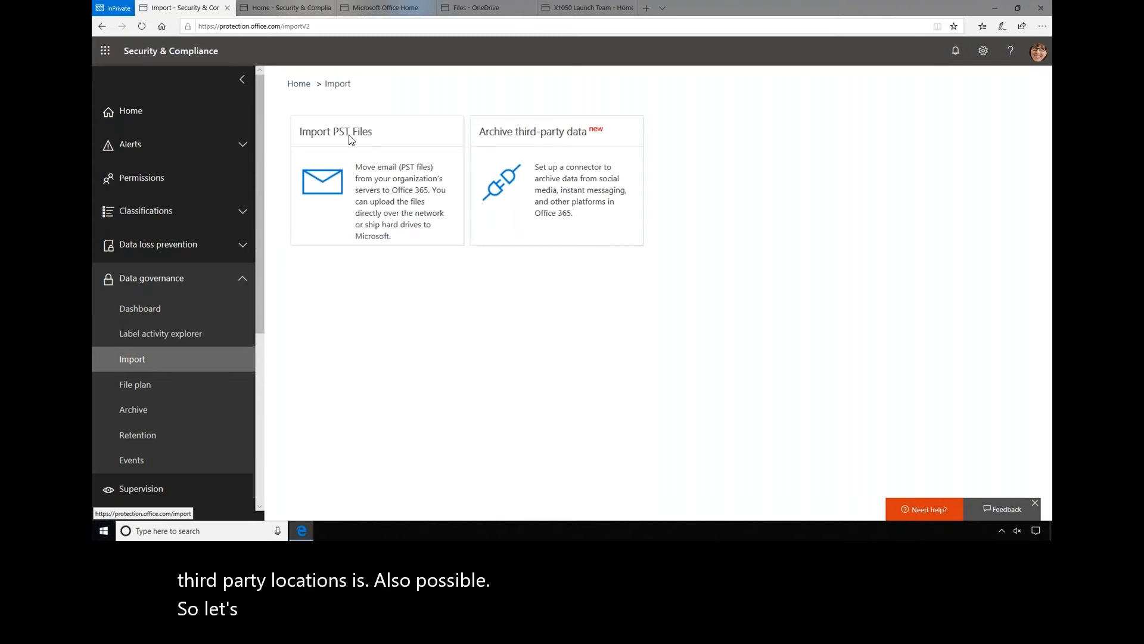
{"action": "left_click", "coordinate": [326, 189]}
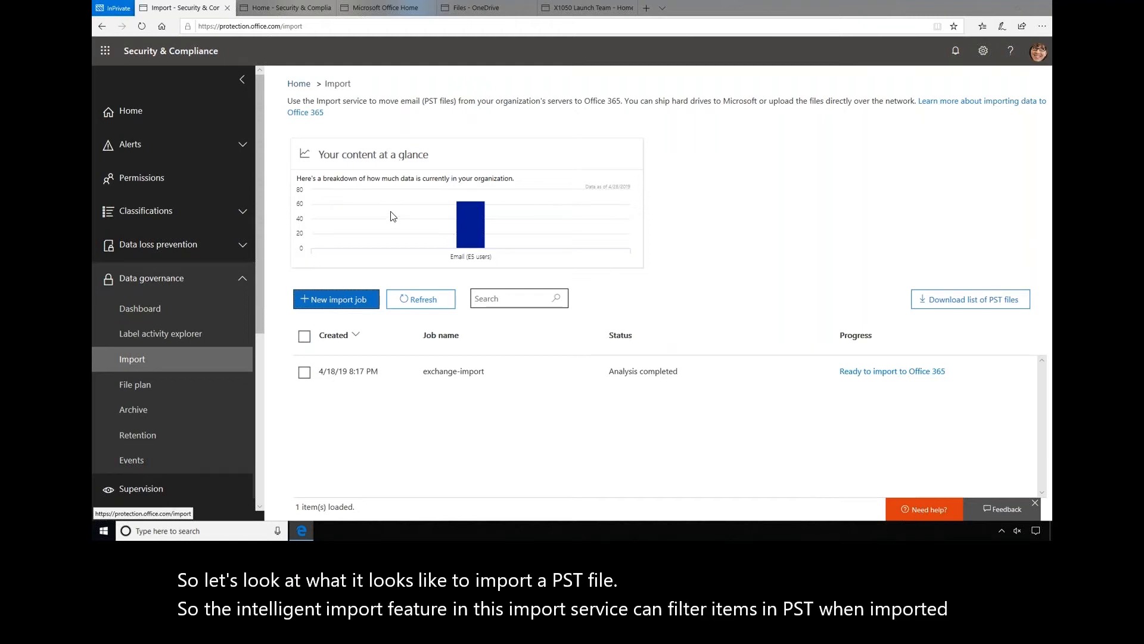
{"action": "left_click", "coordinate": [450, 373]}
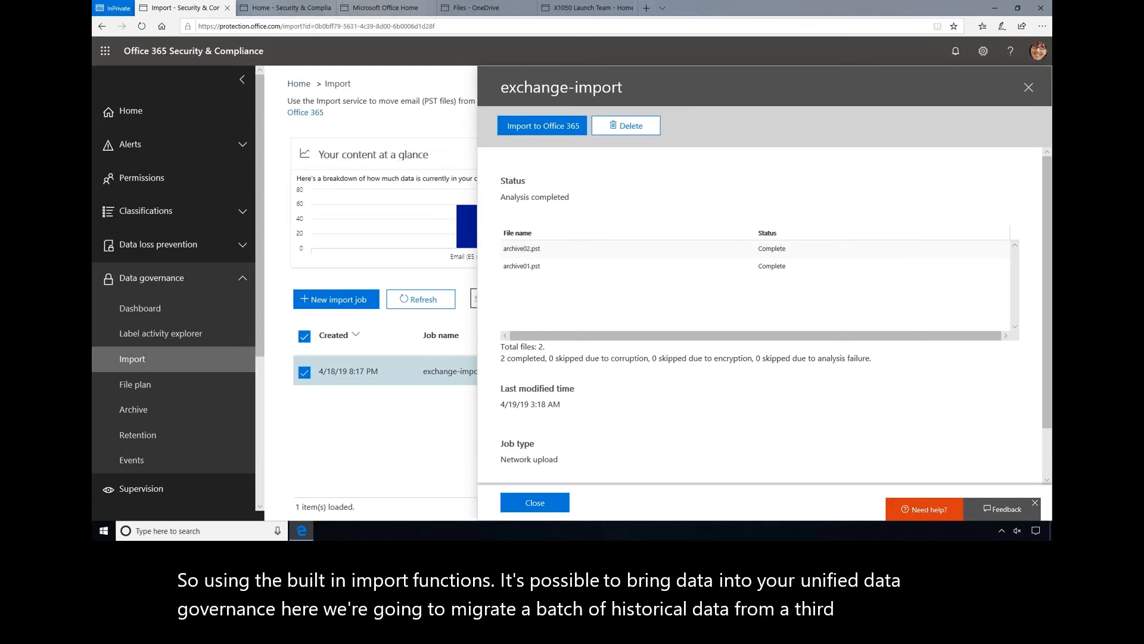
Start importing the exchange-import job to Office 365 with filtering enabled, limiting it to data less than 7 years old
{"action": "left_click", "coordinate": [528, 126]}
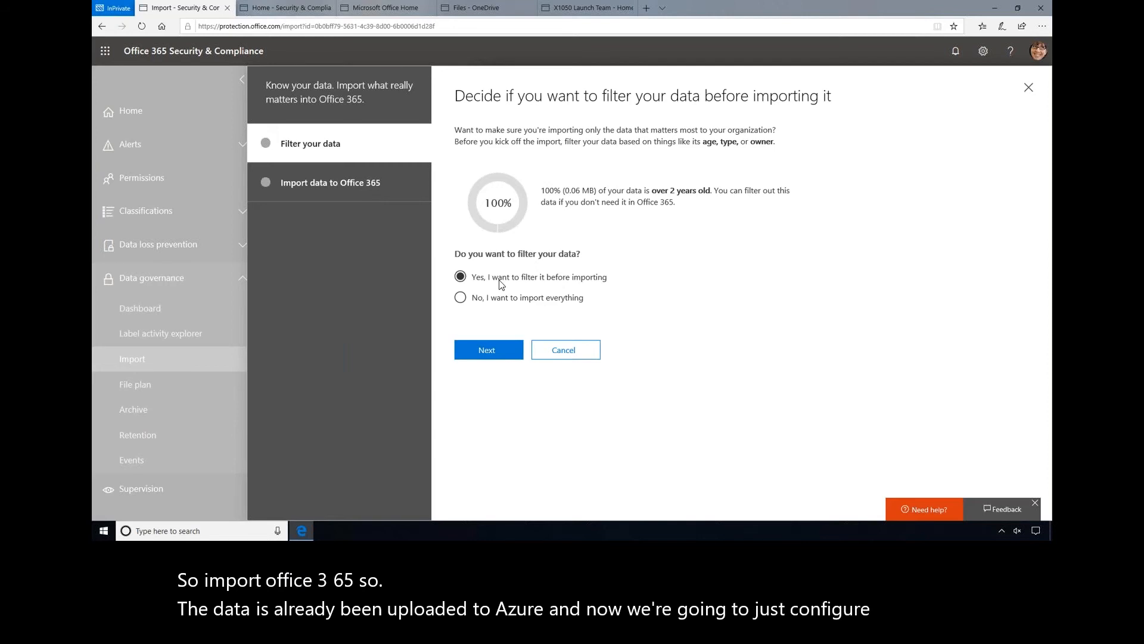
{"action": "left_click", "coordinate": [494, 356]}
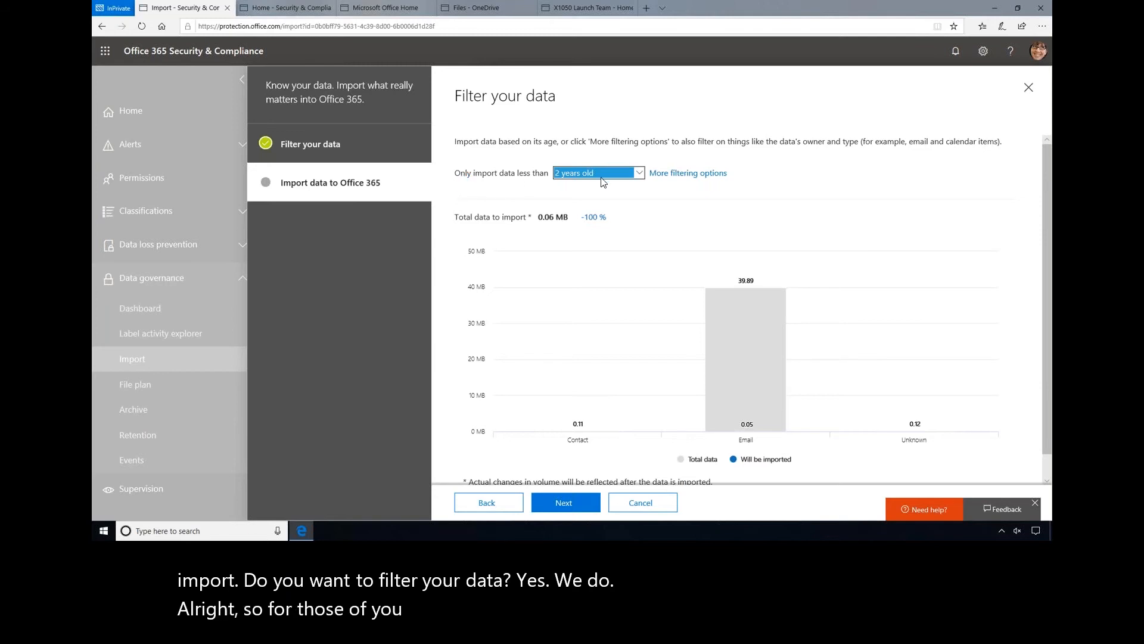
{"action": "left_click", "coordinate": [642, 178]}
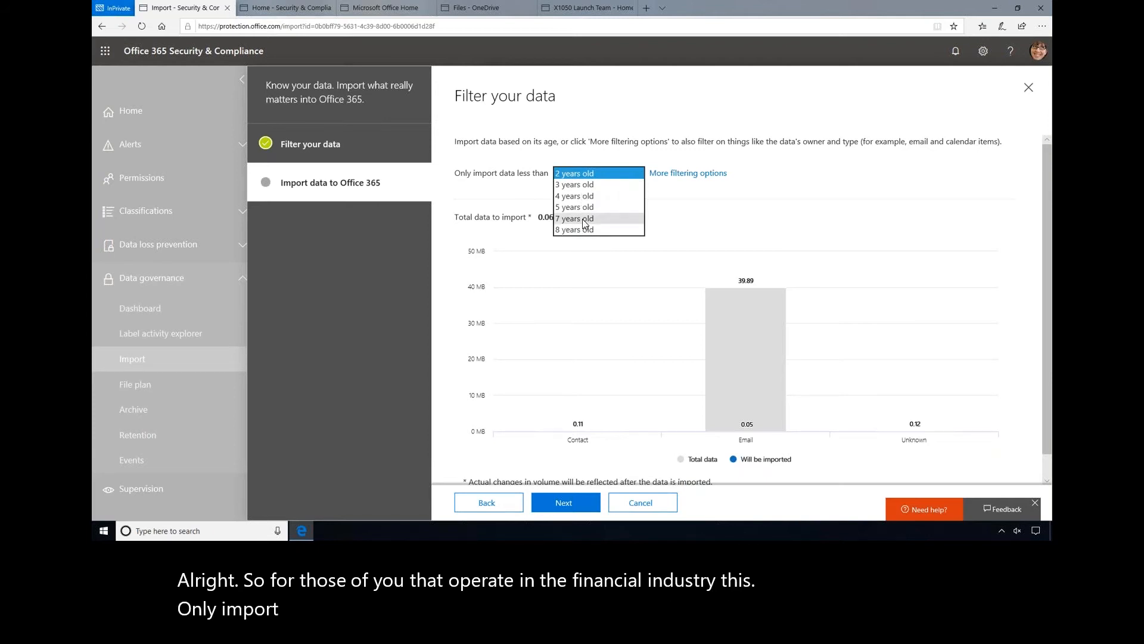
{"action": "left_click", "coordinate": [583, 219]}
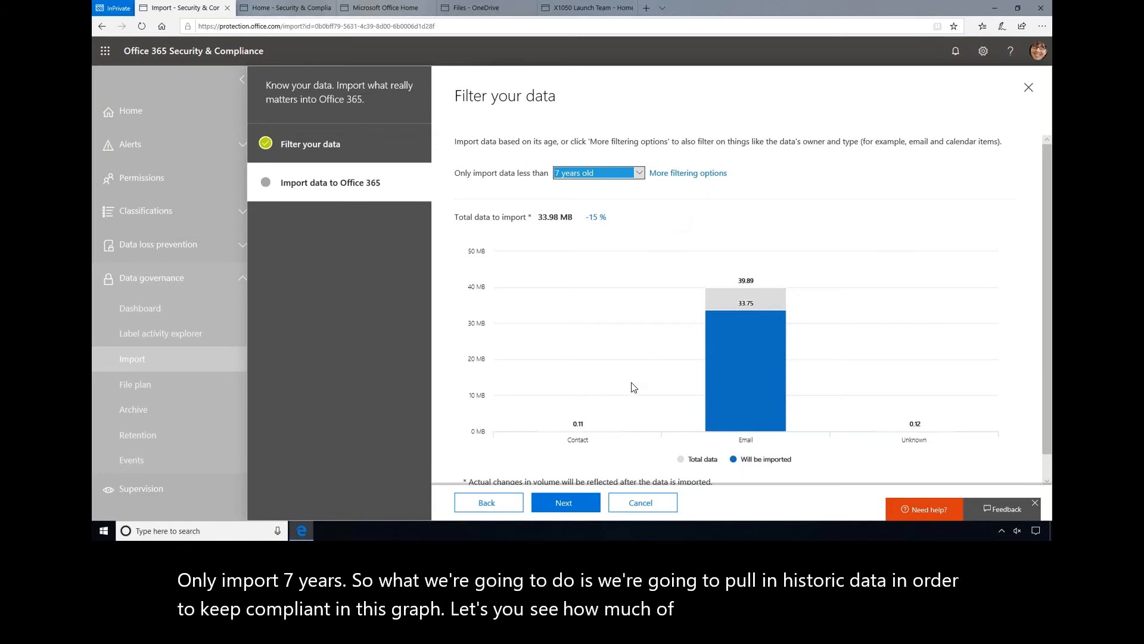
Examine the additional age, type and user filtering options without applying changes, and proceed to the filter settings review
{"action": "left_click", "coordinate": [678, 171]}
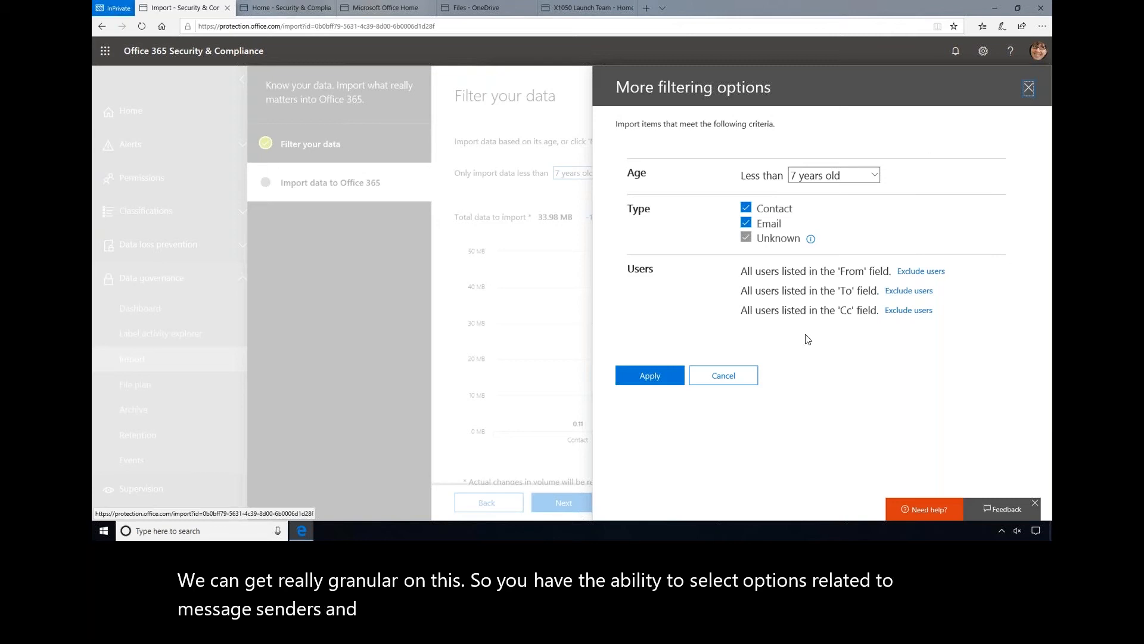
{"action": "left_click", "coordinate": [730, 376]}
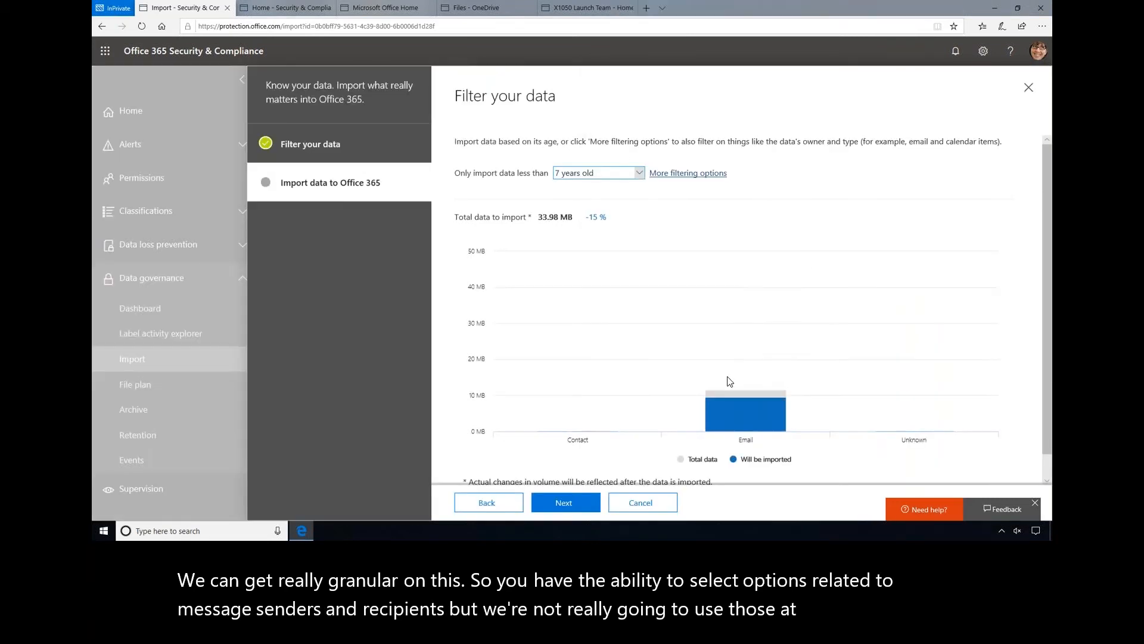
{"action": "left_click", "coordinate": [564, 504]}
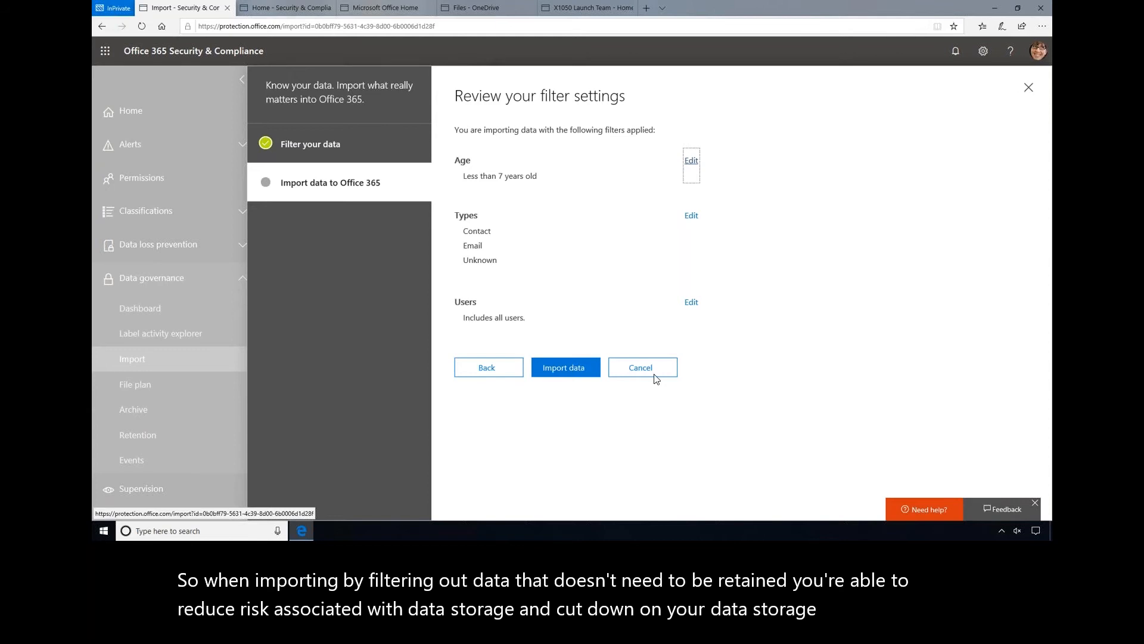
Cancel the import wizard and close the exchange-import job details
{"action": "left_click", "coordinate": [630, 376]}
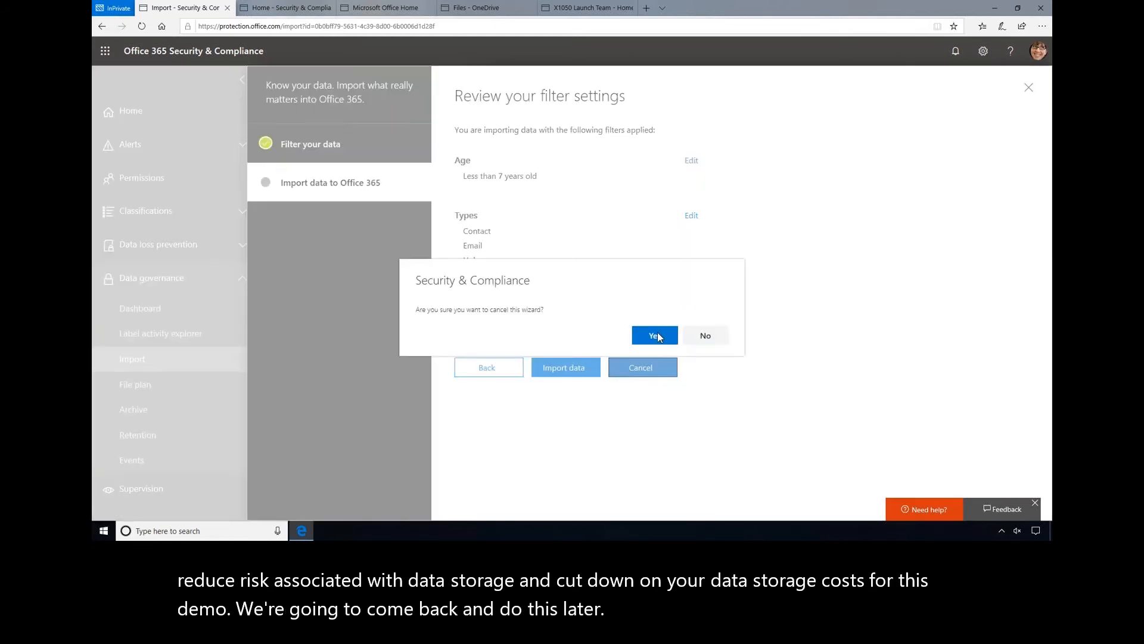
{"action": "left_click", "coordinate": [648, 338]}
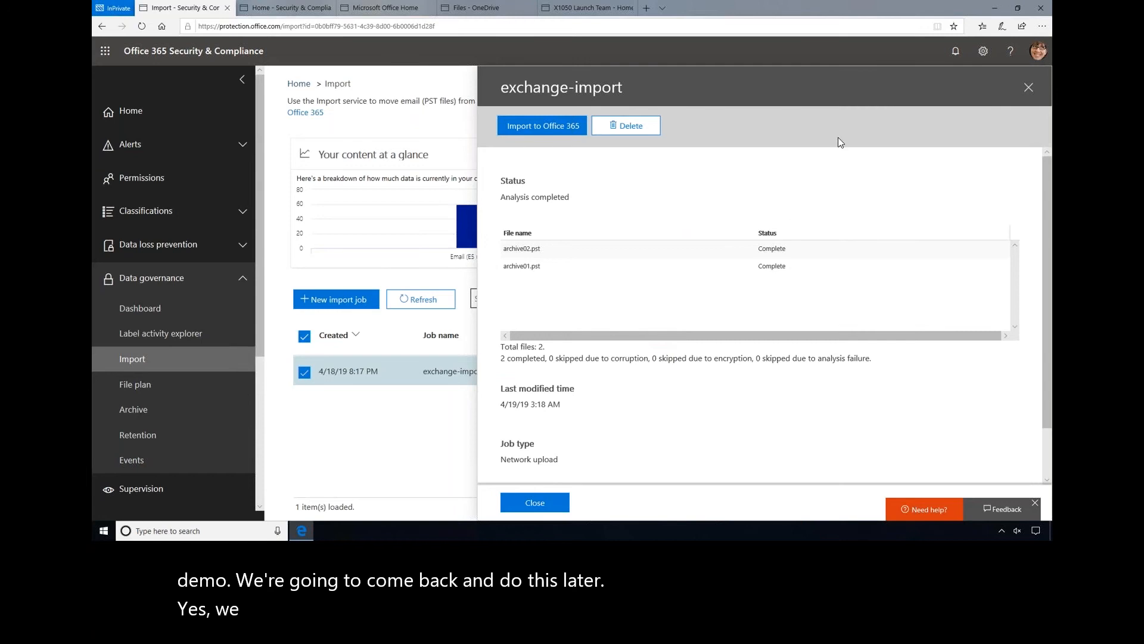
{"action": "left_click", "coordinate": [534, 503]}
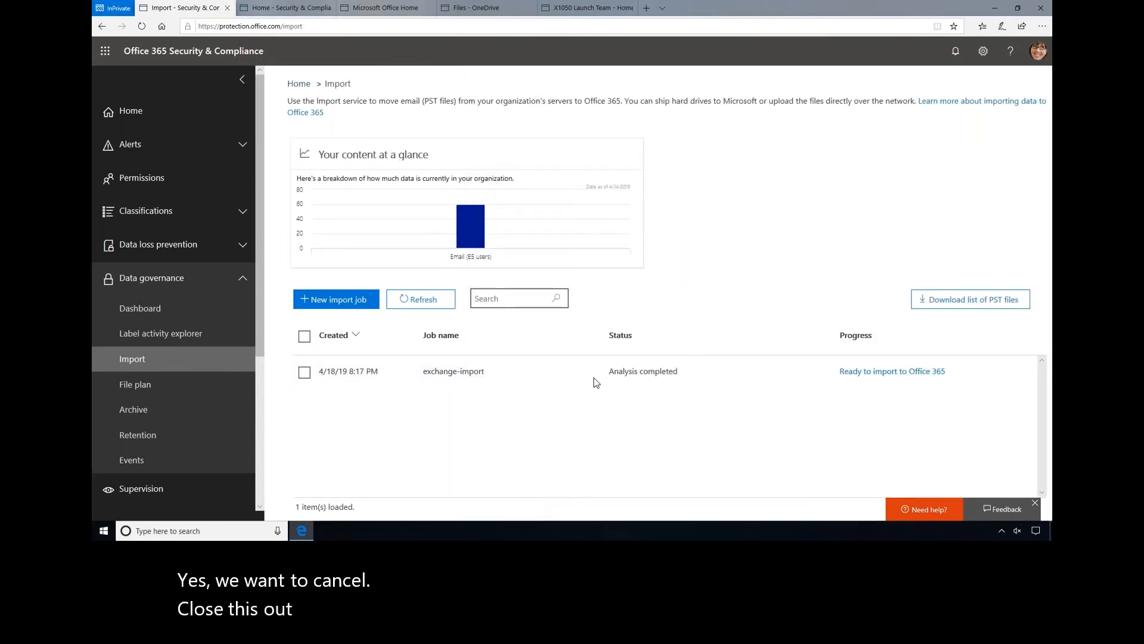
Start a new retention policy in Data governance and name it "Teams Retention"
{"action": "left_click", "coordinate": [148, 433]}
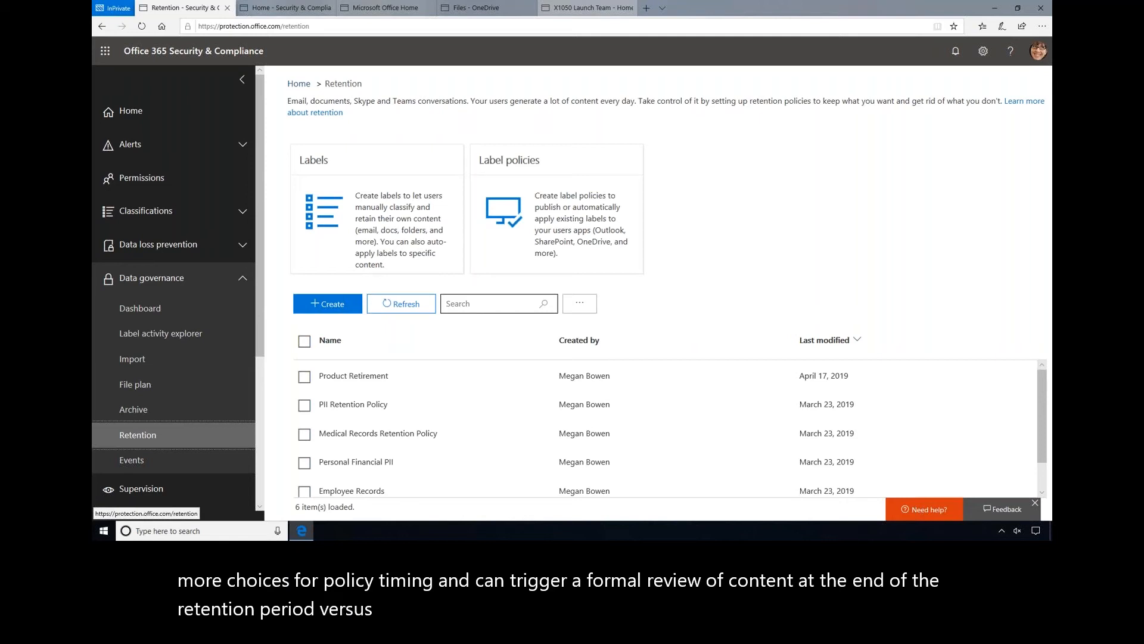
{"action": "left_click", "coordinate": [338, 305]}
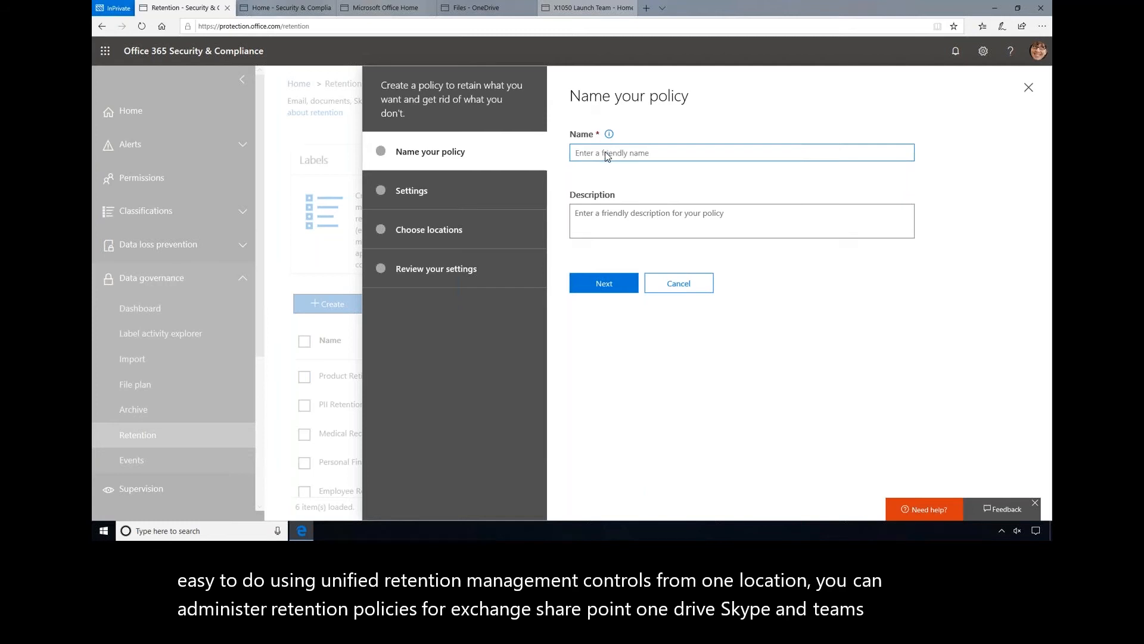
{"action": "type", "text": "Teams Retention"}
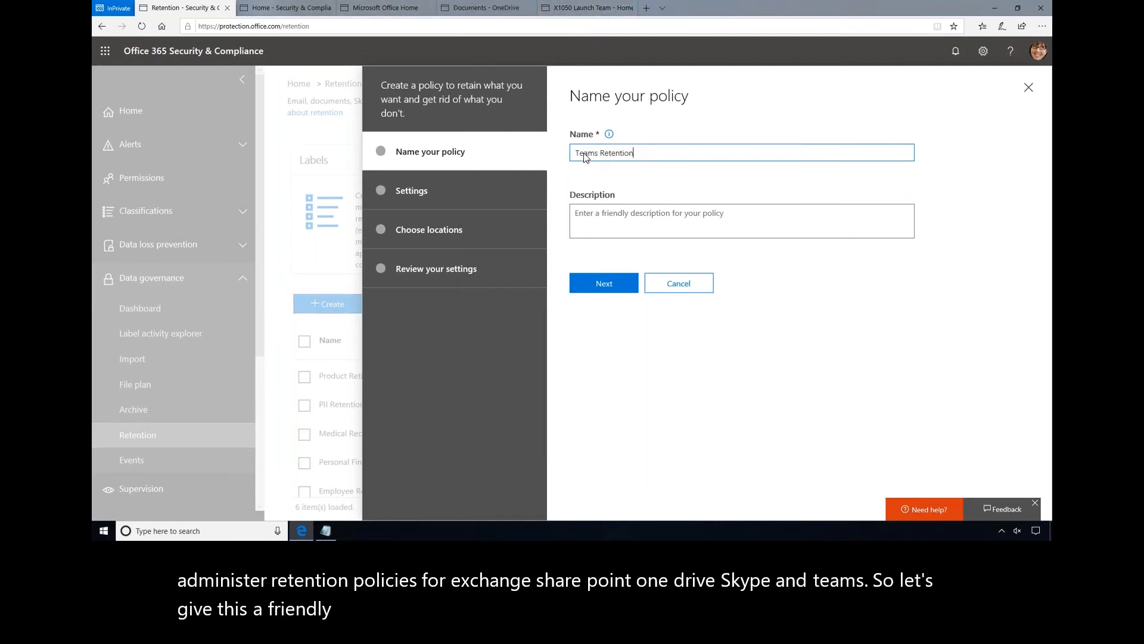
{"action": "left_click", "coordinate": [603, 283]}
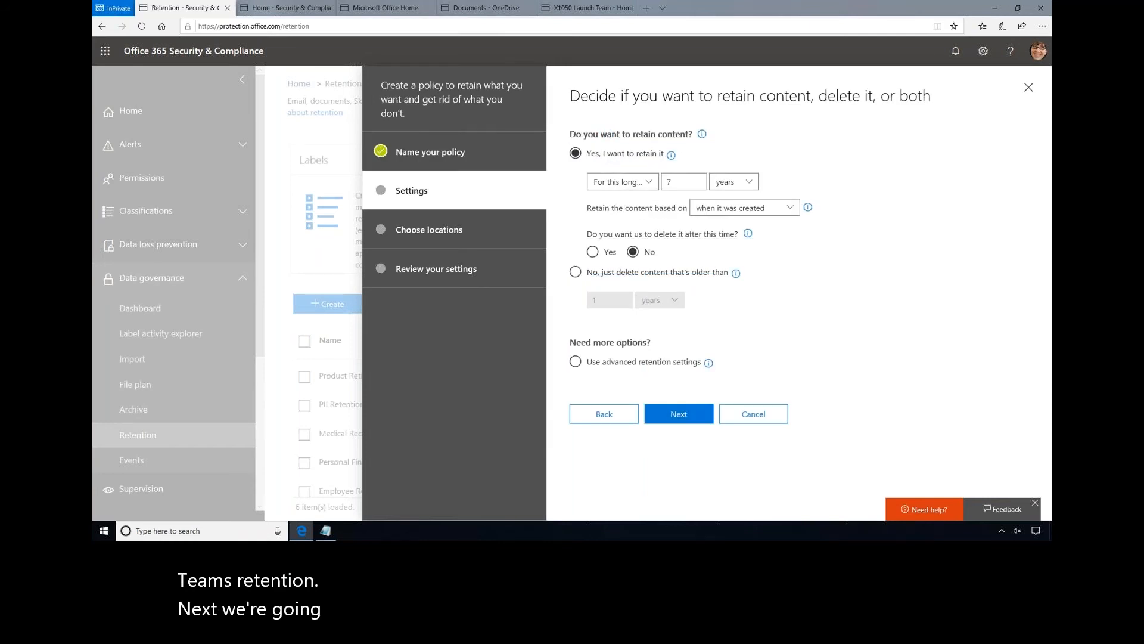
Set the policy to retain content for 3 years and delete it once that period ends
{"action": "double_click", "coordinate": [677, 187]}
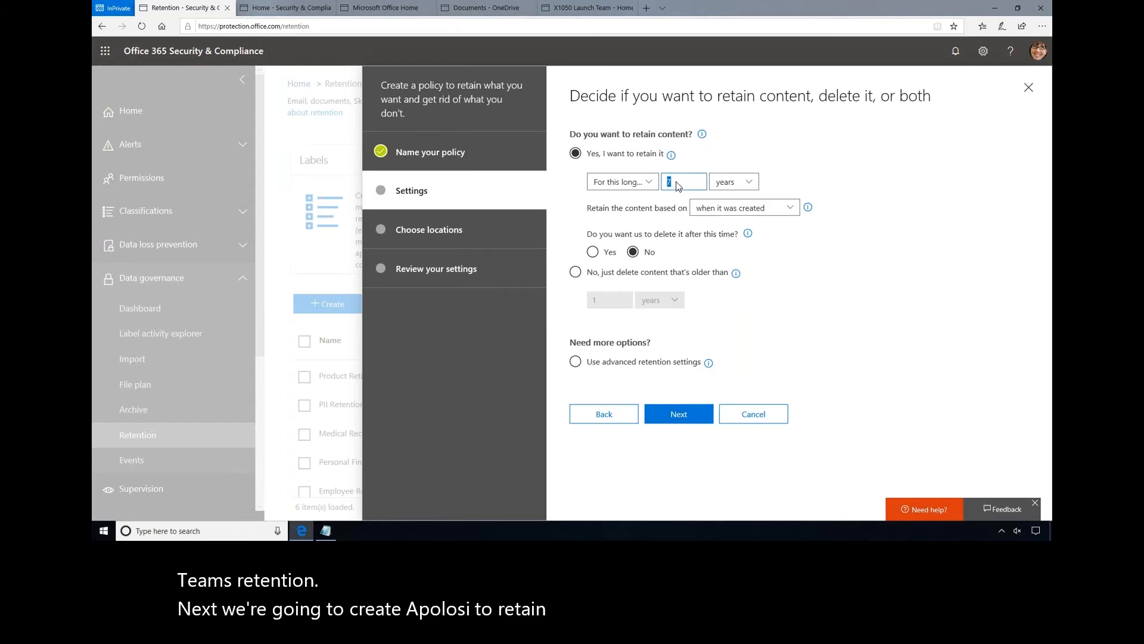
{"action": "type", "text": "3"}
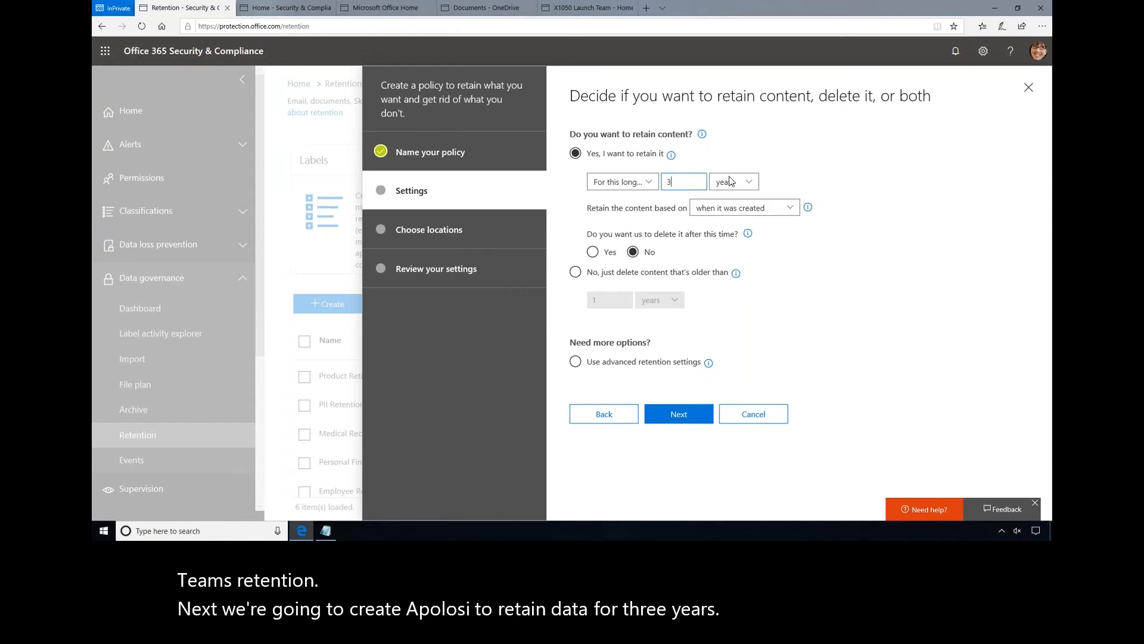
{"action": "left_click", "coordinate": [593, 252]}
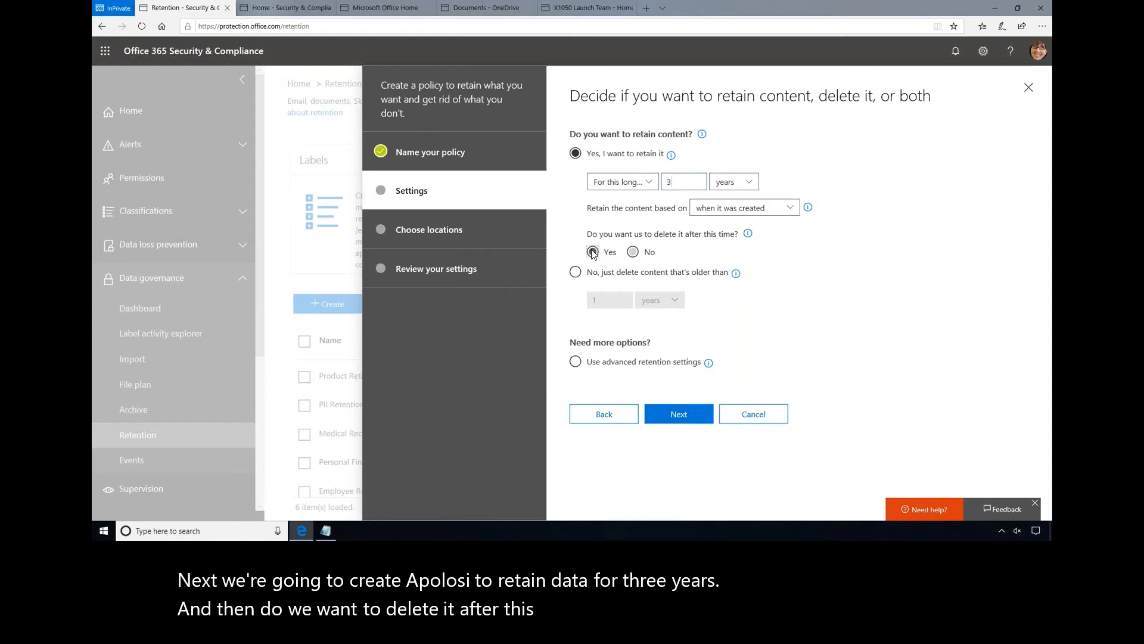
{"action": "left_click", "coordinate": [677, 415]}
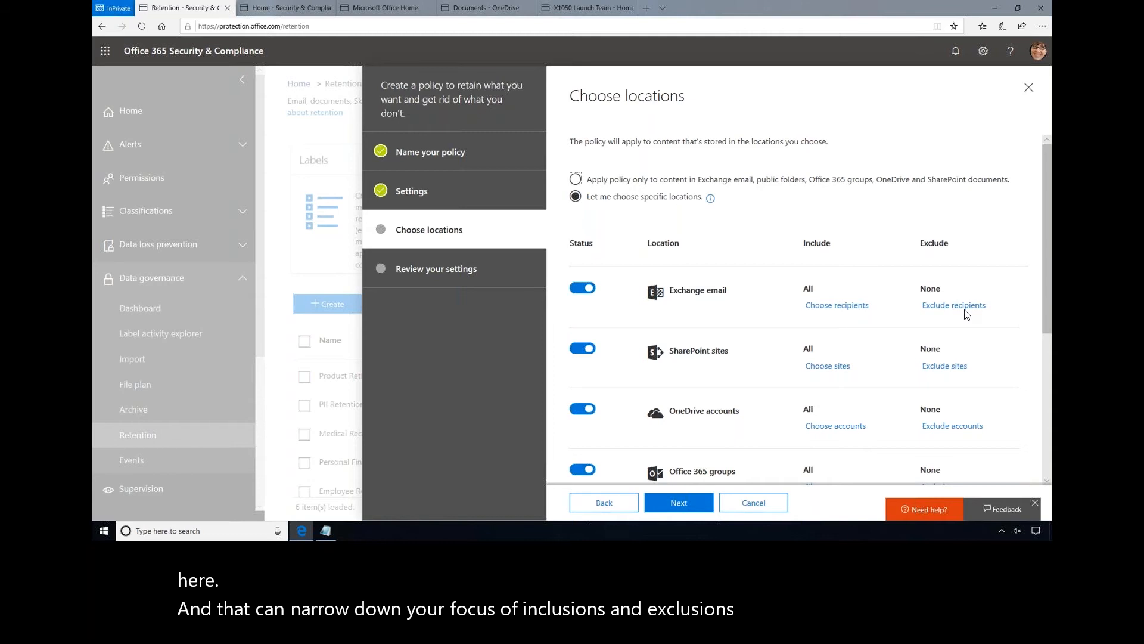
Exclude Exchange email, SharePoint sites, OneDrive accounts and Office 365 groups from the policy's locations
{"action": "left_click", "coordinate": [579, 291]}
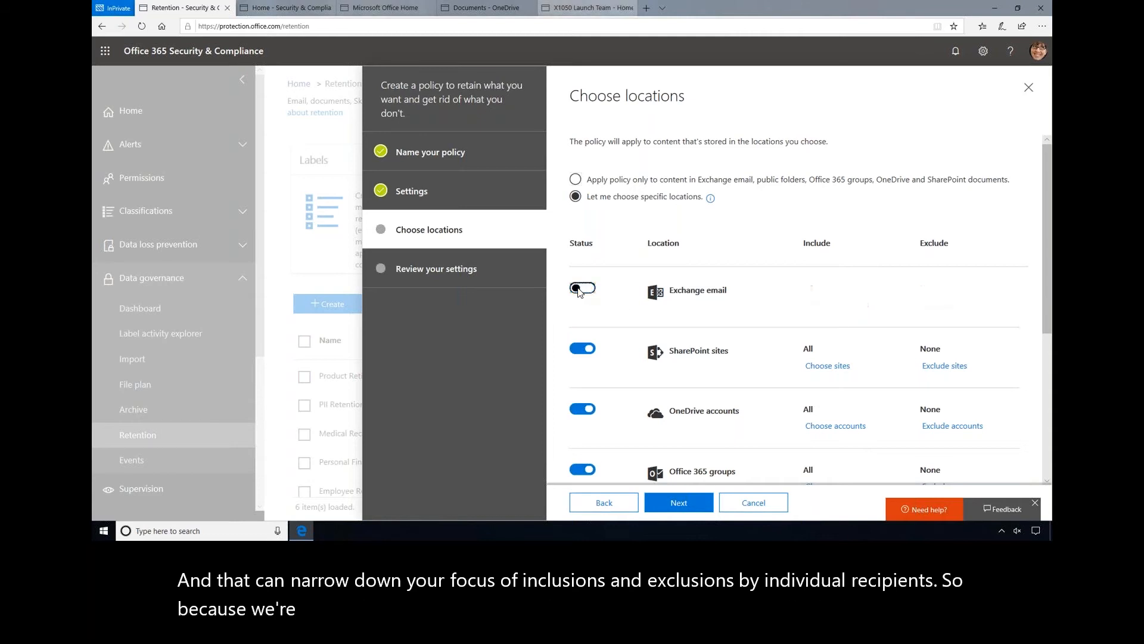
{"action": "left_click", "coordinate": [582, 349]}
{"action": "left_click", "coordinate": [584, 411]}
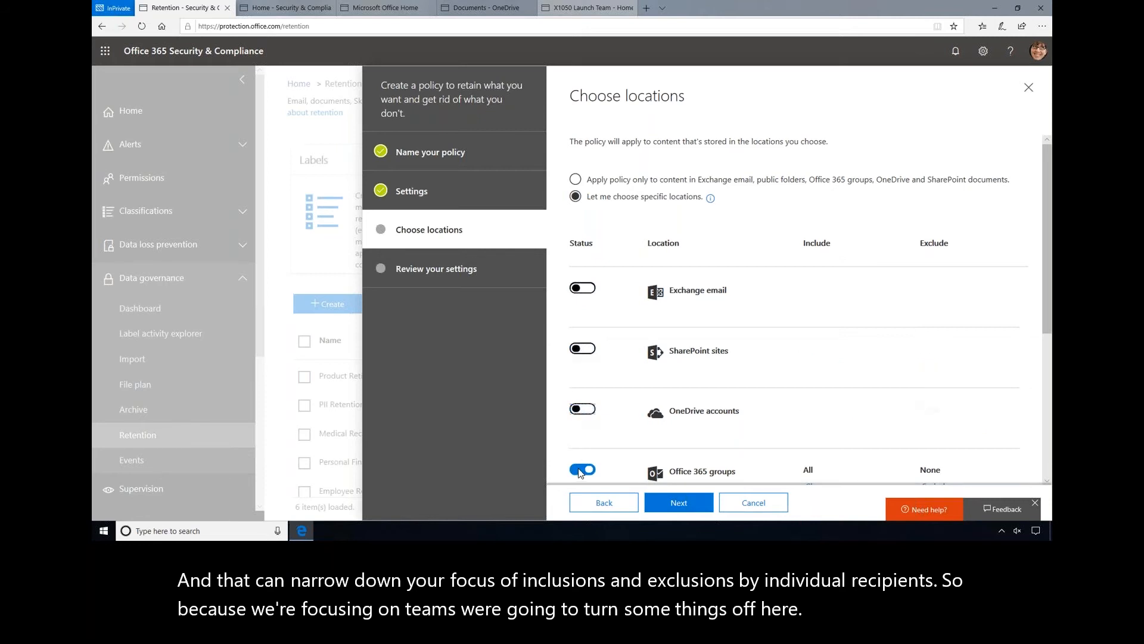
{"action": "left_click", "coordinate": [582, 471]}
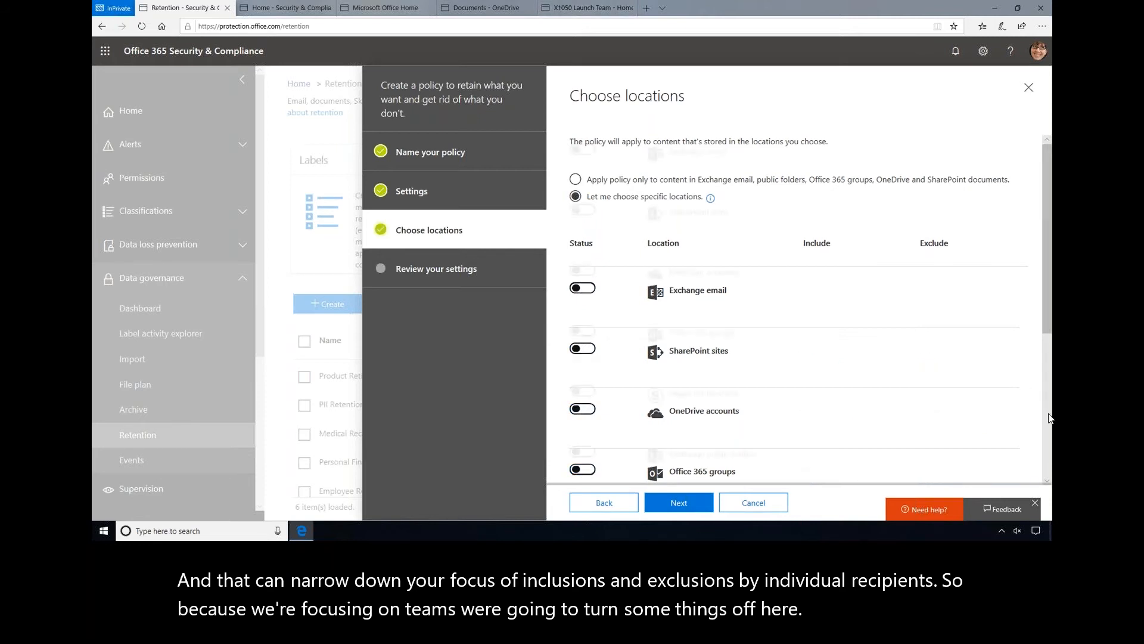
Enable Teams channel messages and Teams chats as locations for the retention policy
{"action": "scroll", "coordinate": [1029, 311], "scroll_direction": "down", "scroll_amount": 2}
{"action": "scroll", "coordinate": [792, 164], "scroll_direction": "down", "scroll_amount": 2}
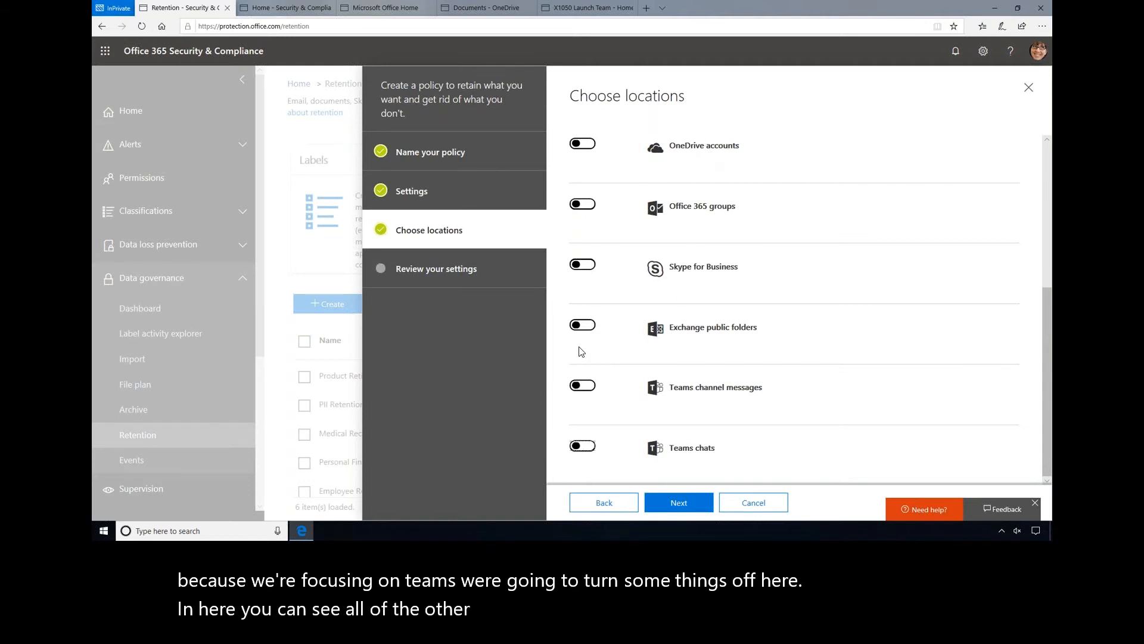
{"action": "left_click", "coordinate": [588, 388]}
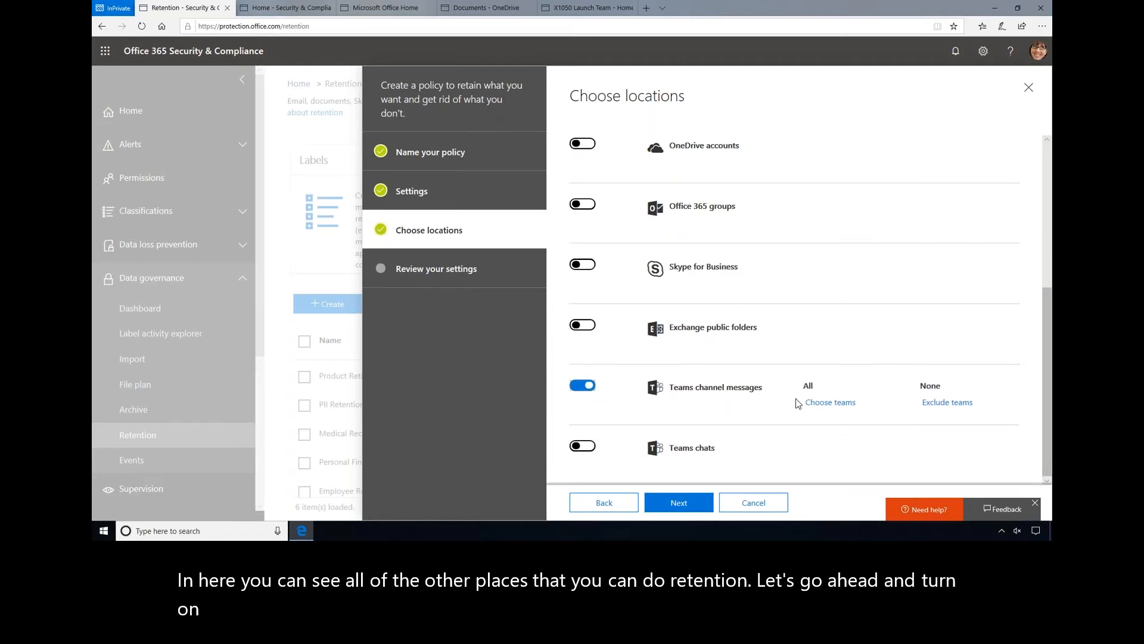
{"action": "left_click", "coordinate": [584, 447]}
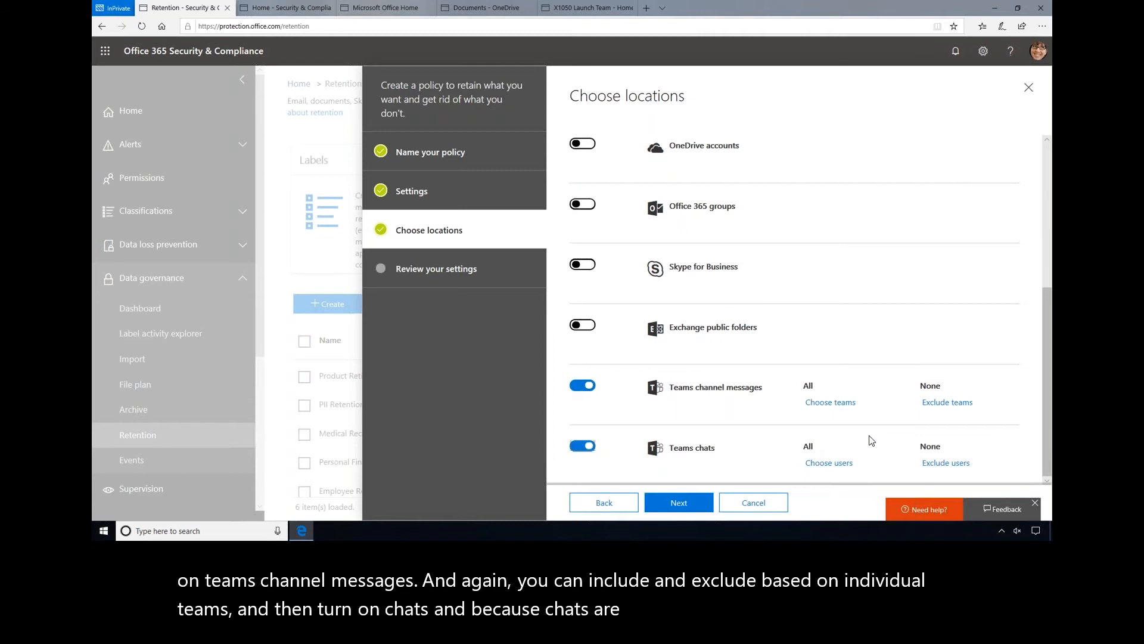
Create the Teams Retention policy from the settings review and close its details
{"action": "left_click", "coordinate": [677, 503]}
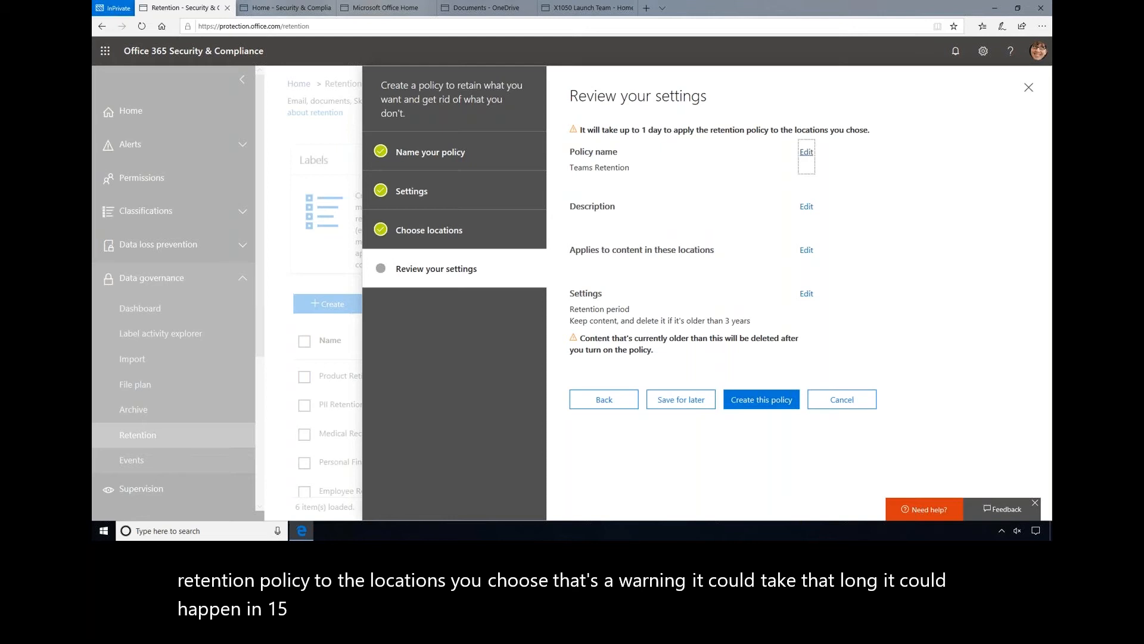
{"action": "left_click", "coordinate": [755, 409]}
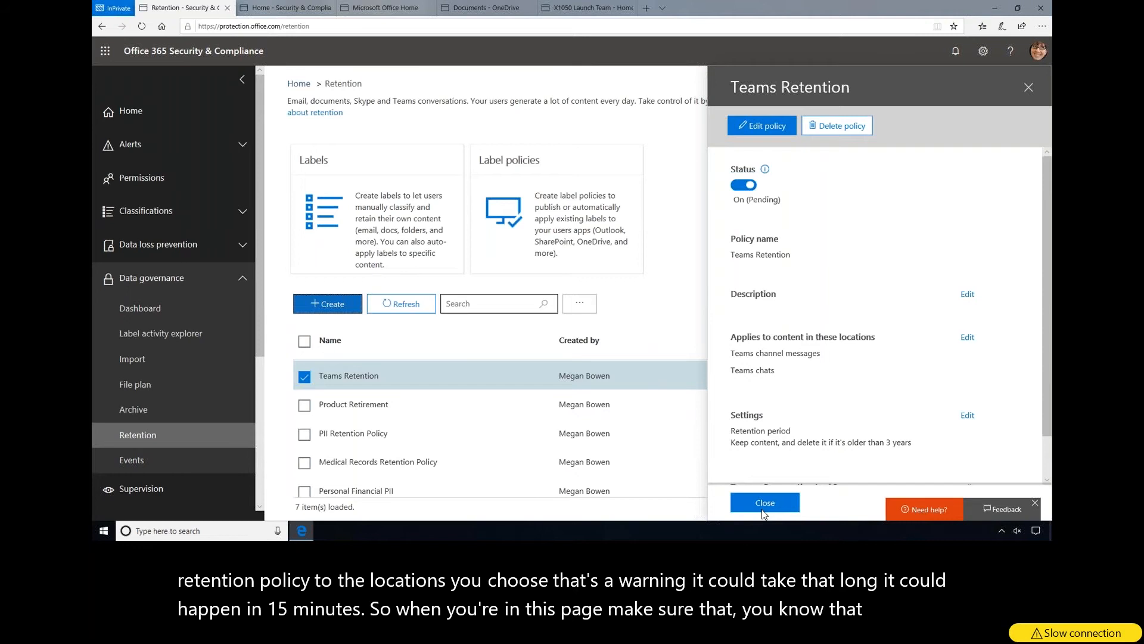
{"action": "left_click", "coordinate": [764, 510]}
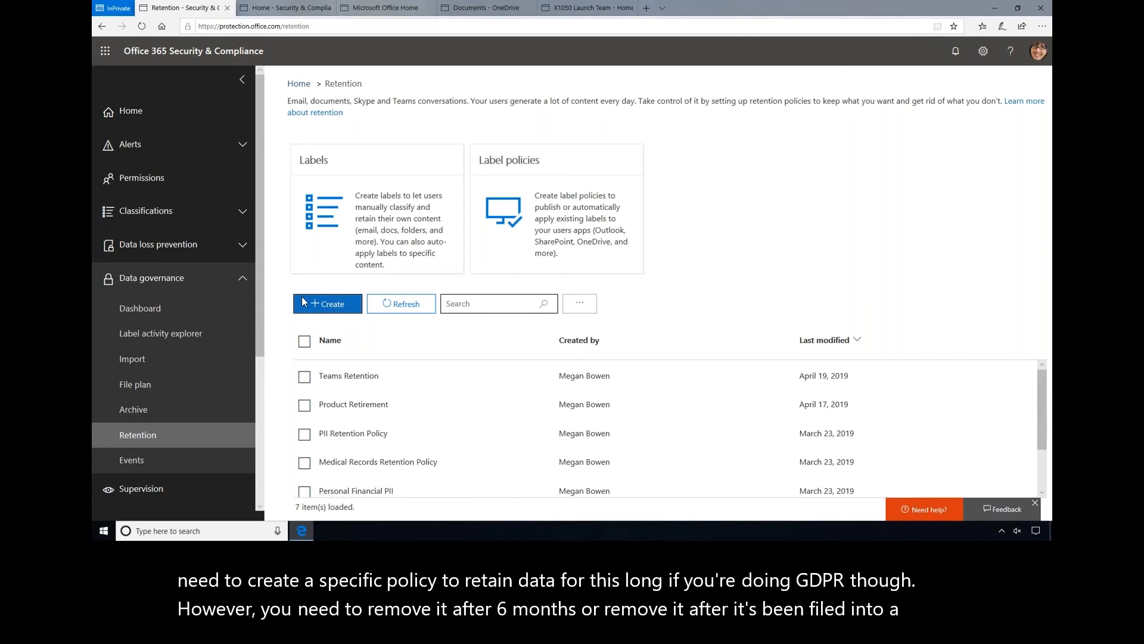
Start a retention policy named GDPR Email Removal, described as "Remove data with GDPR covered ID patterns, not covered under other retention policies."
{"action": "left_click", "coordinate": [320, 304]}
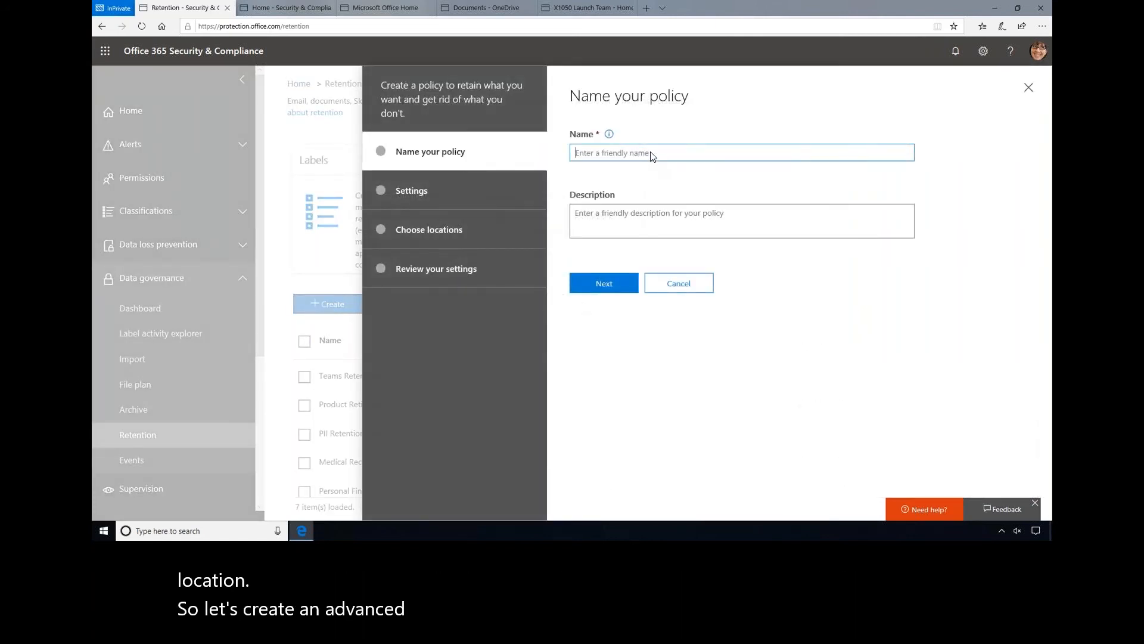
{"action": "type", "text": "GDPR Email Removal"}
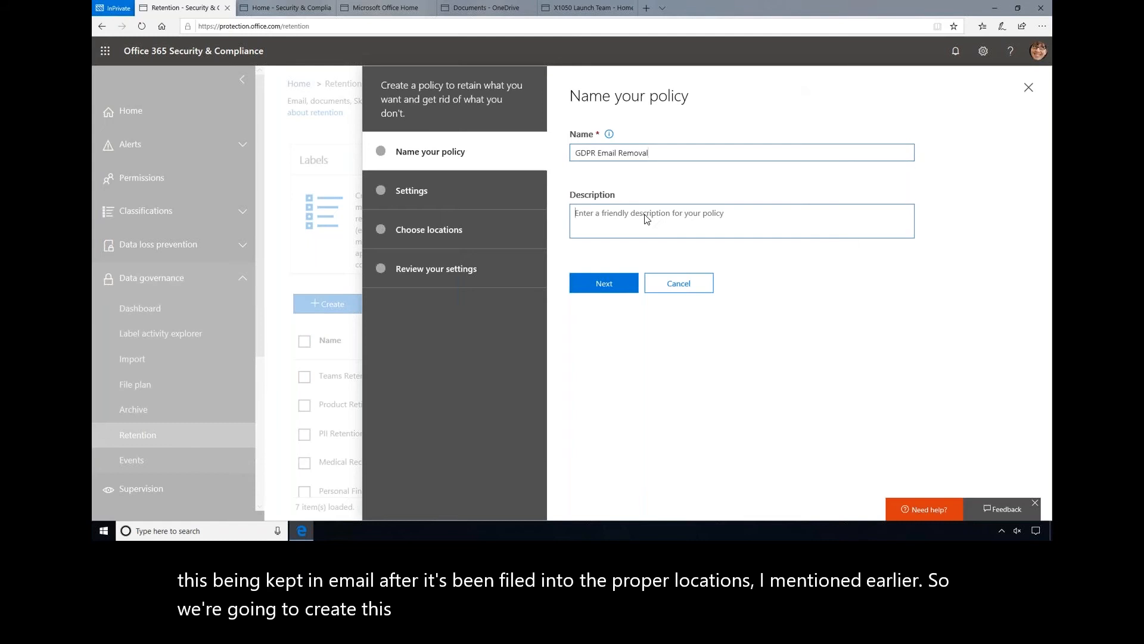
{"action": "type", "text": "Remove data with GDPR covered ID patterns,"}
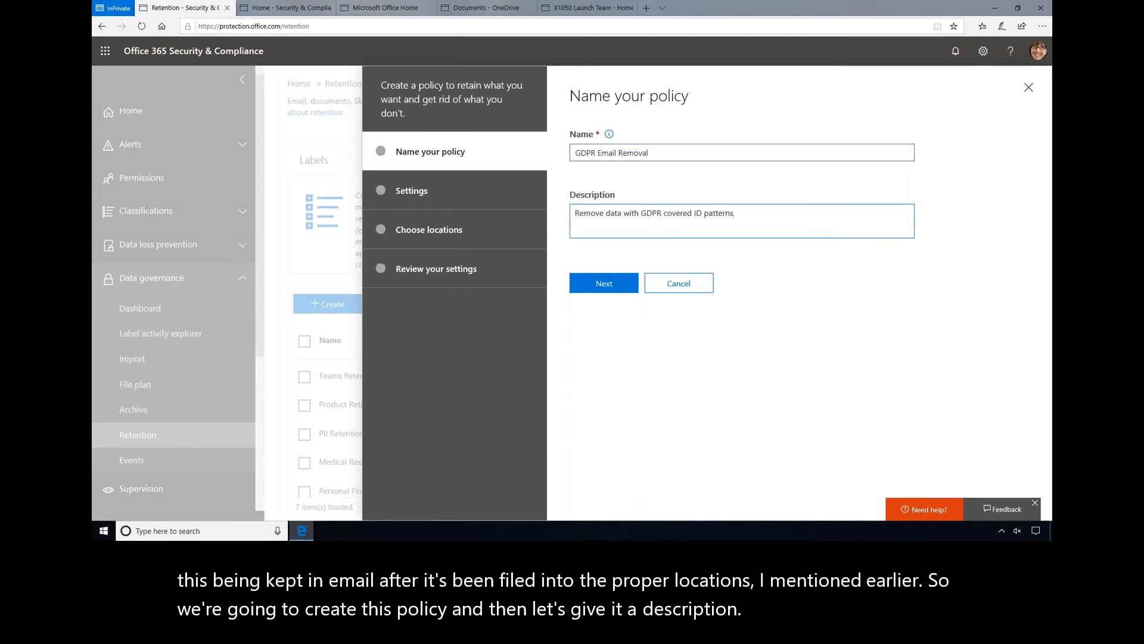
{"action": "type", "text": " not covered under other retention policies."}
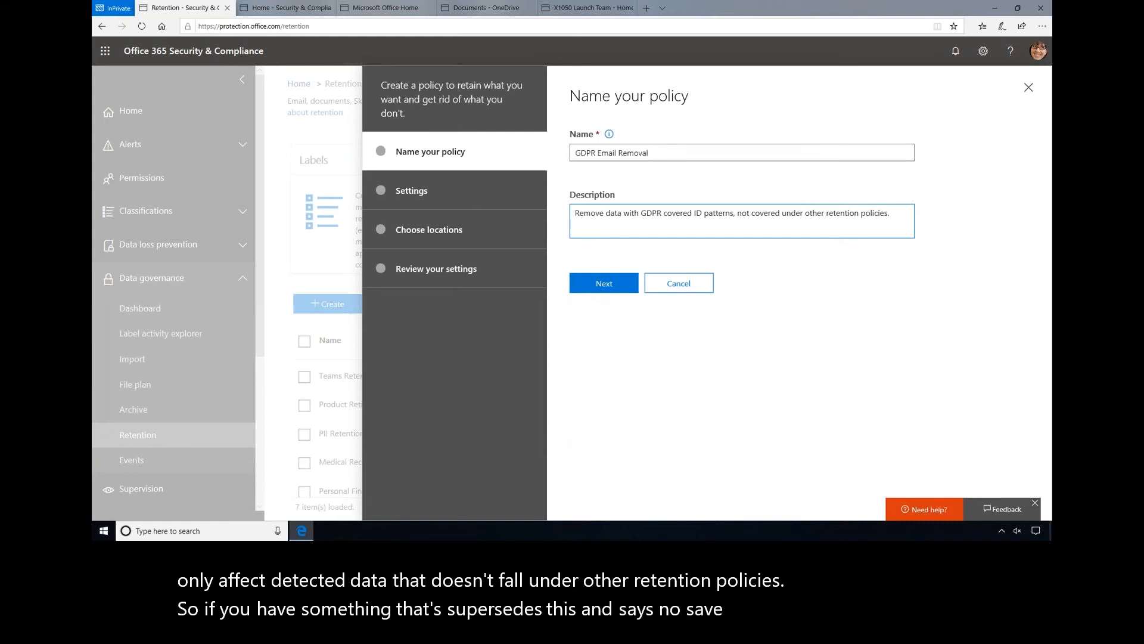
{"action": "left_click", "coordinate": [600, 289]}
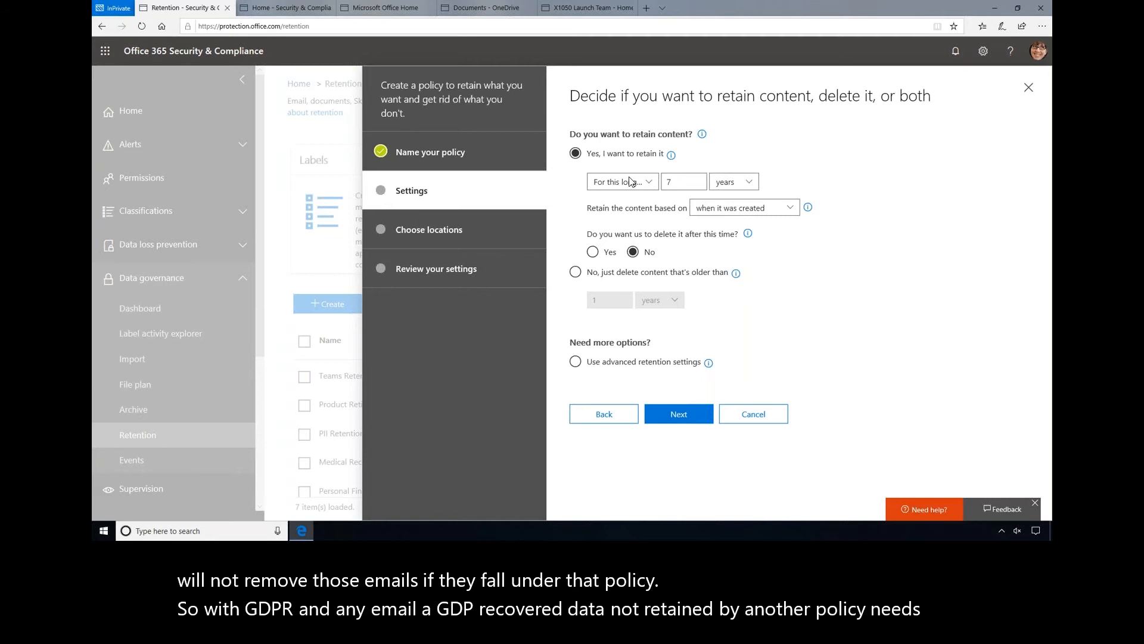
Use advanced retention settings for the policy, set to detect content that contains sensitive info
{"action": "left_click", "coordinate": [576, 362]}
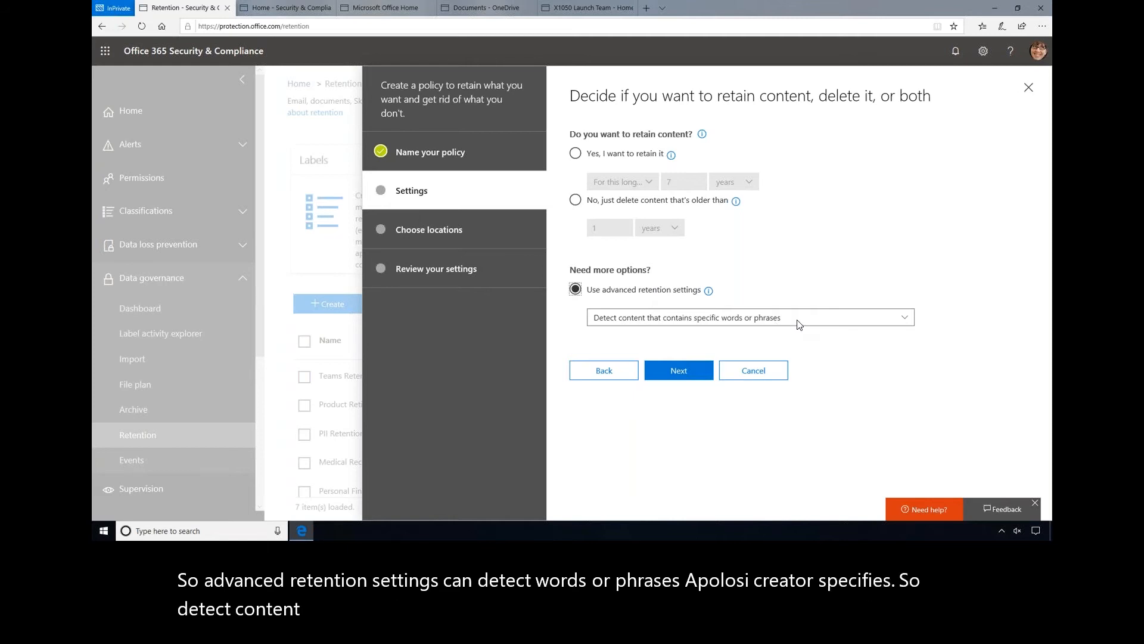
{"action": "left_click", "coordinate": [905, 319]}
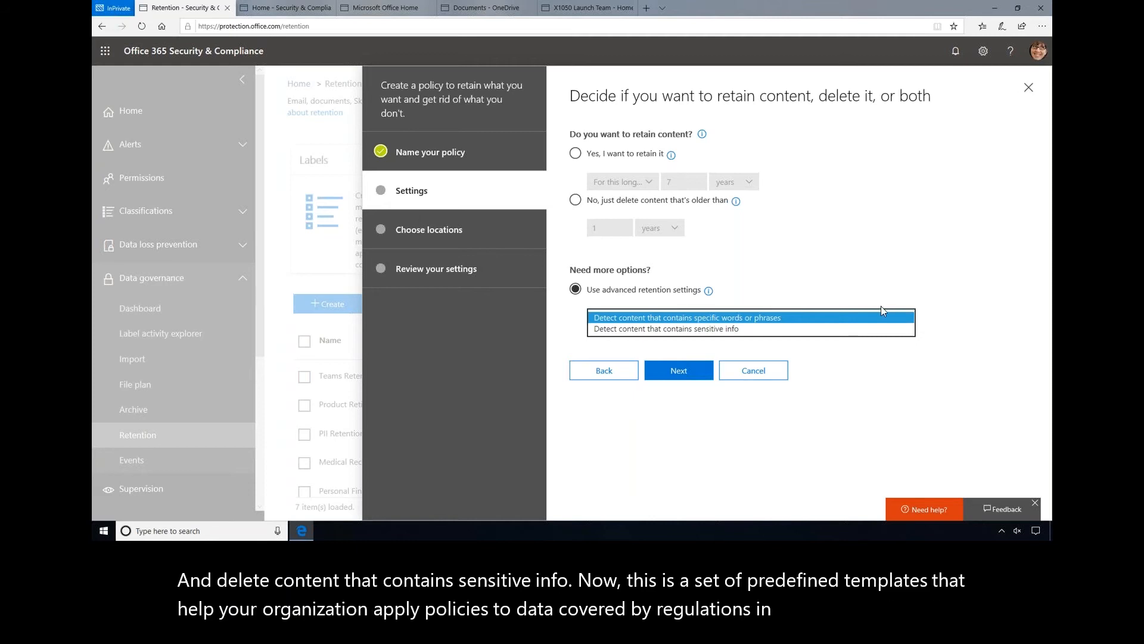
{"action": "left_click", "coordinate": [735, 331]}
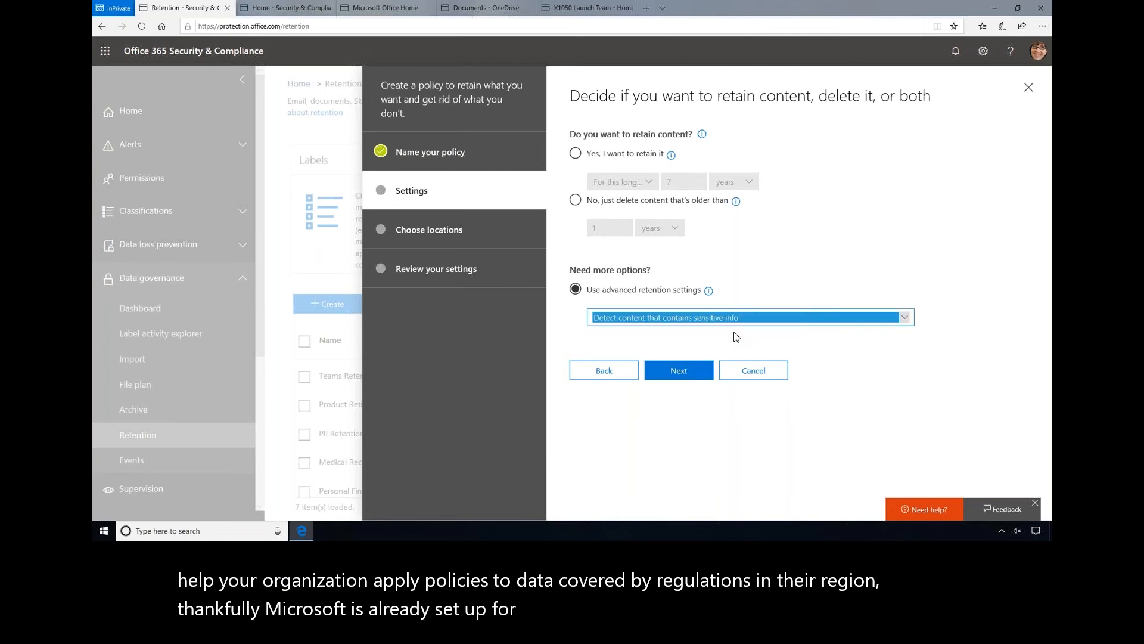
{"action": "left_click", "coordinate": [680, 372]}
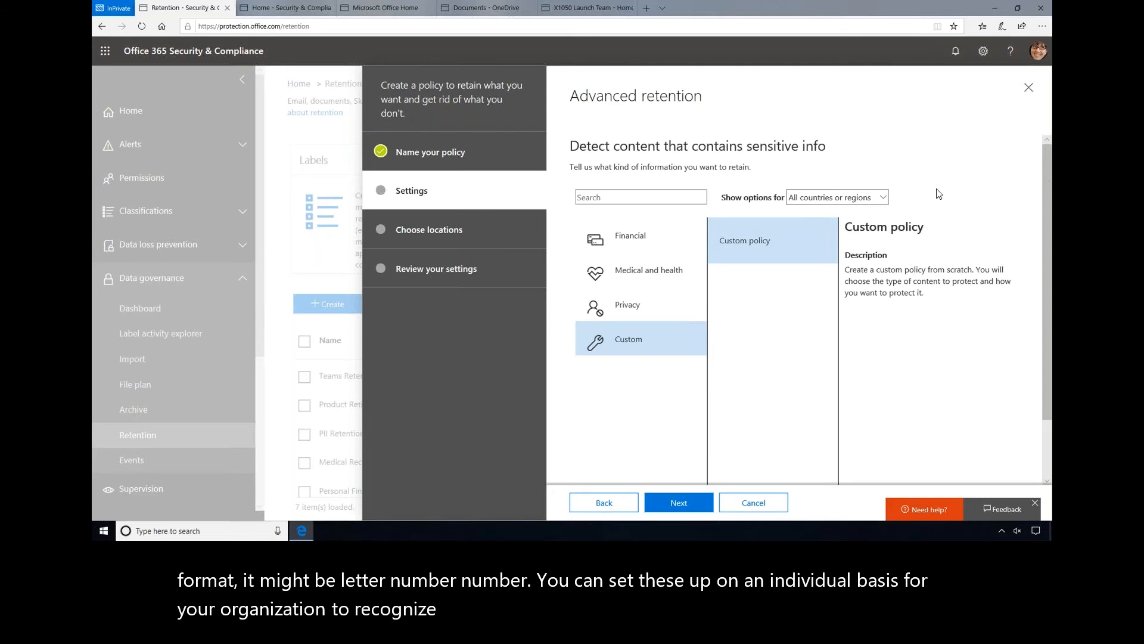
Choose the European Union privacy template General Data Protection Regulation (GDPR) as the sensitive info to detect
{"action": "left_click", "coordinate": [884, 199]}
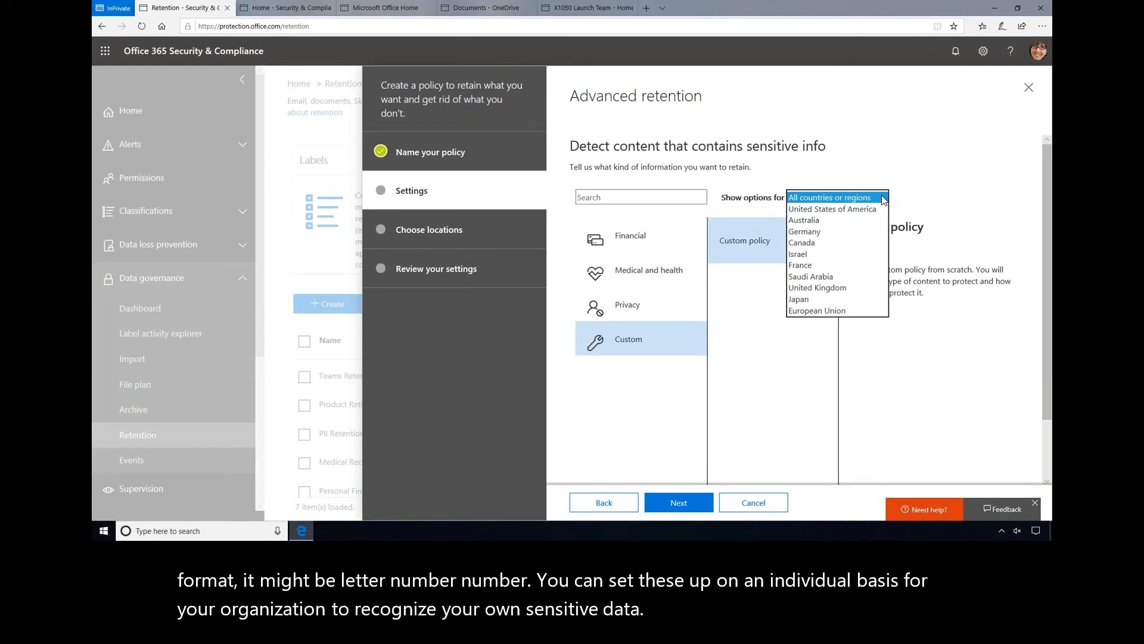
{"action": "left_click", "coordinate": [809, 311]}
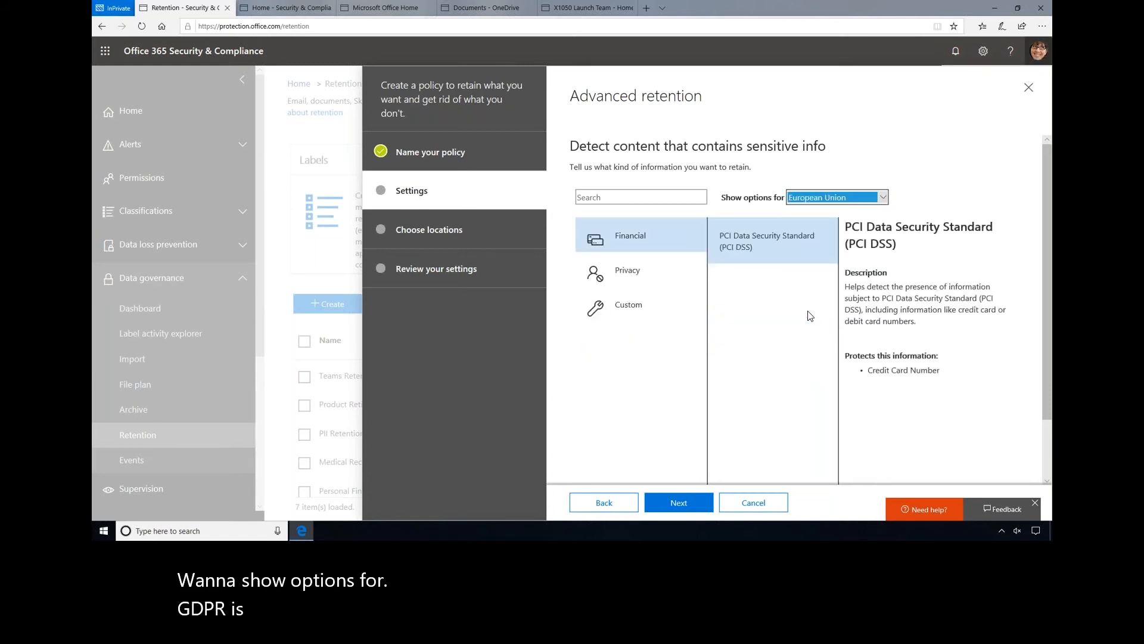
{"action": "left_click", "coordinate": [623, 271]}
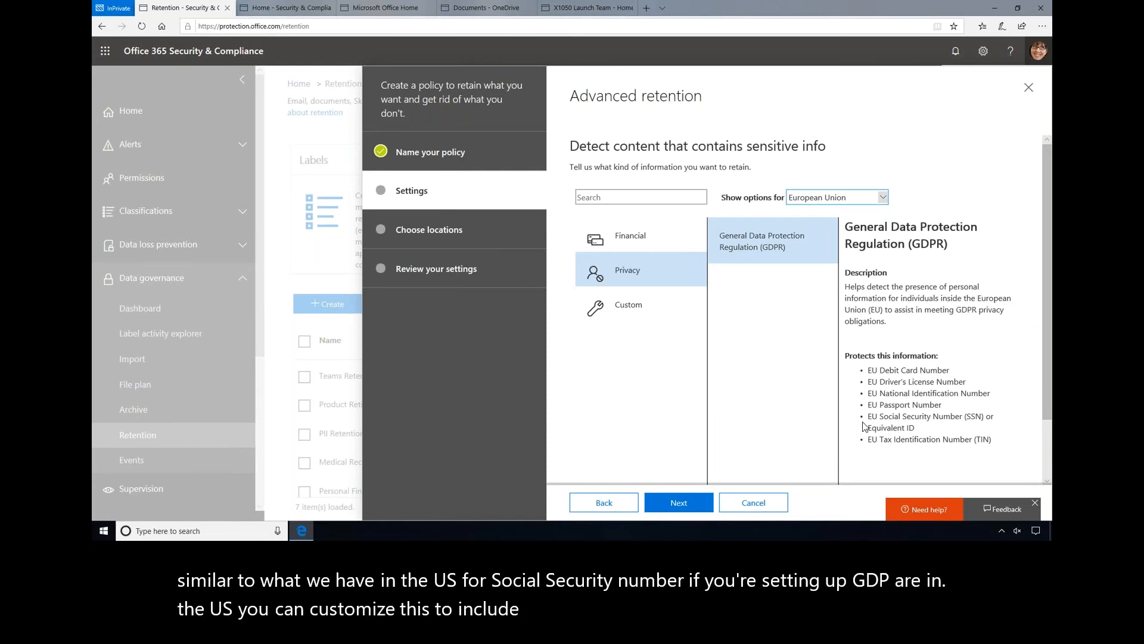
{"action": "left_click", "coordinate": [680, 504]}
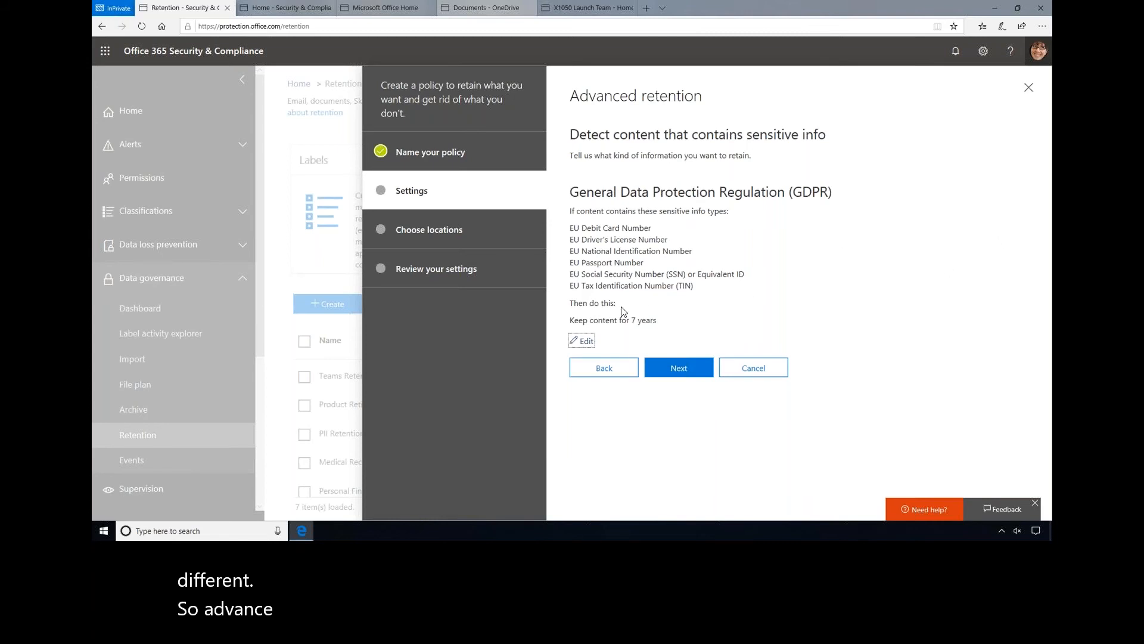
Edit the GDPR rule's retention actions to retain matching content for 6 months and delete it after this time
{"action": "left_click", "coordinate": [582, 341]}
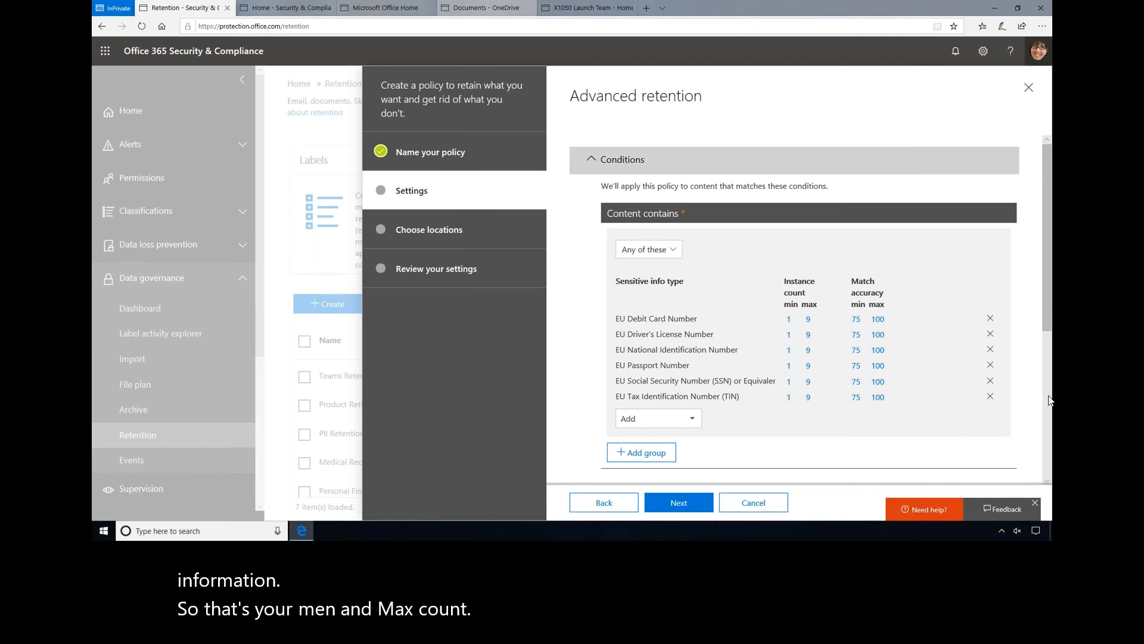
{"action": "scroll", "coordinate": [1050, 400], "scroll_direction": "down", "scroll_amount": 5}
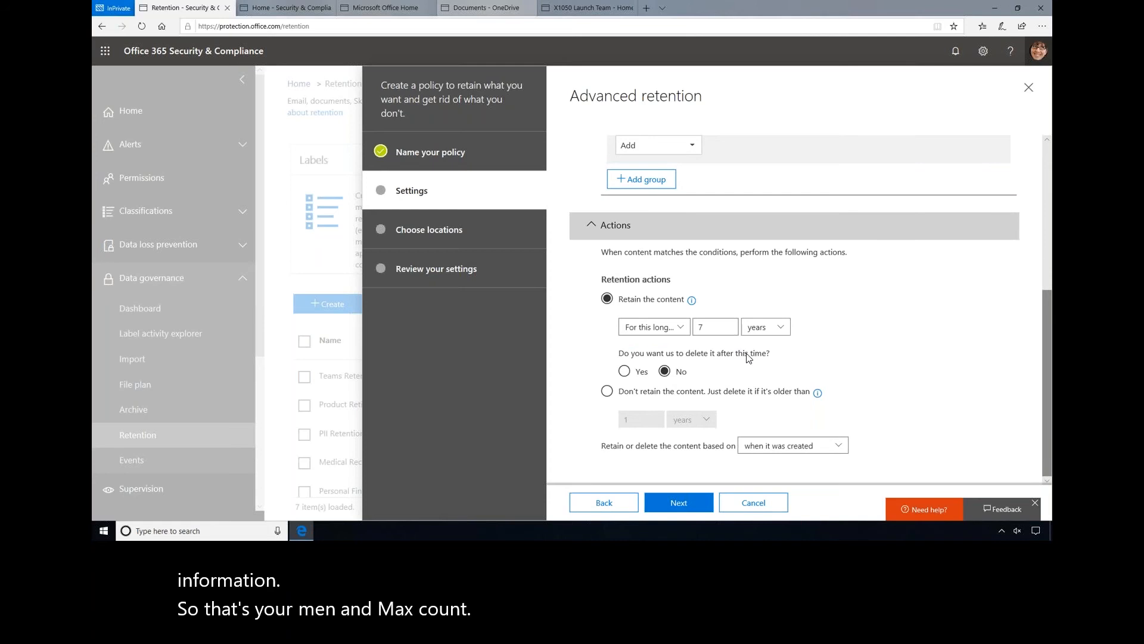
{"action": "left_click", "coordinate": [715, 330]}
{"action": "key", "text": "BackSpace"}
{"action": "type", "text": "6"}
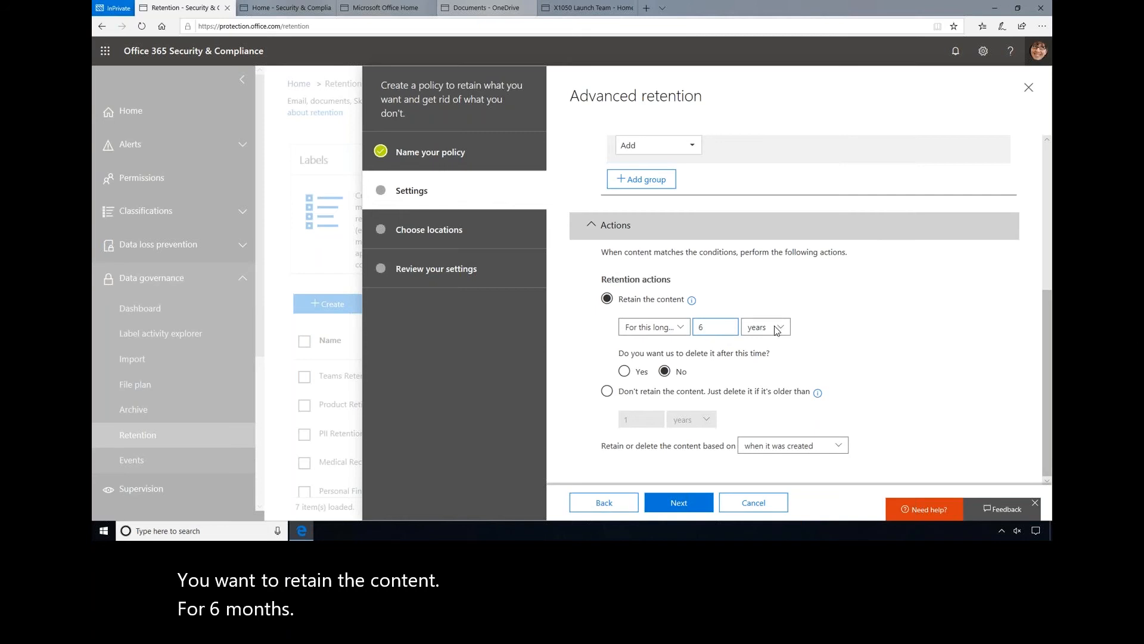
{"action": "left_click", "coordinate": [782, 329]}
{"action": "left_click", "coordinate": [625, 372]}
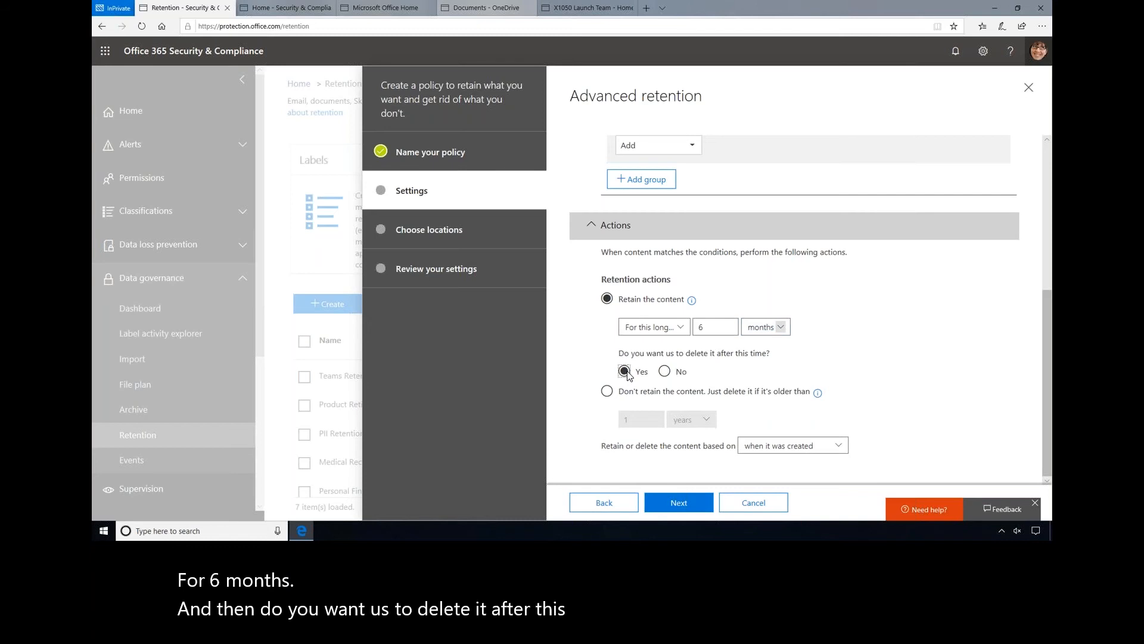
{"action": "left_click", "coordinate": [681, 502]}
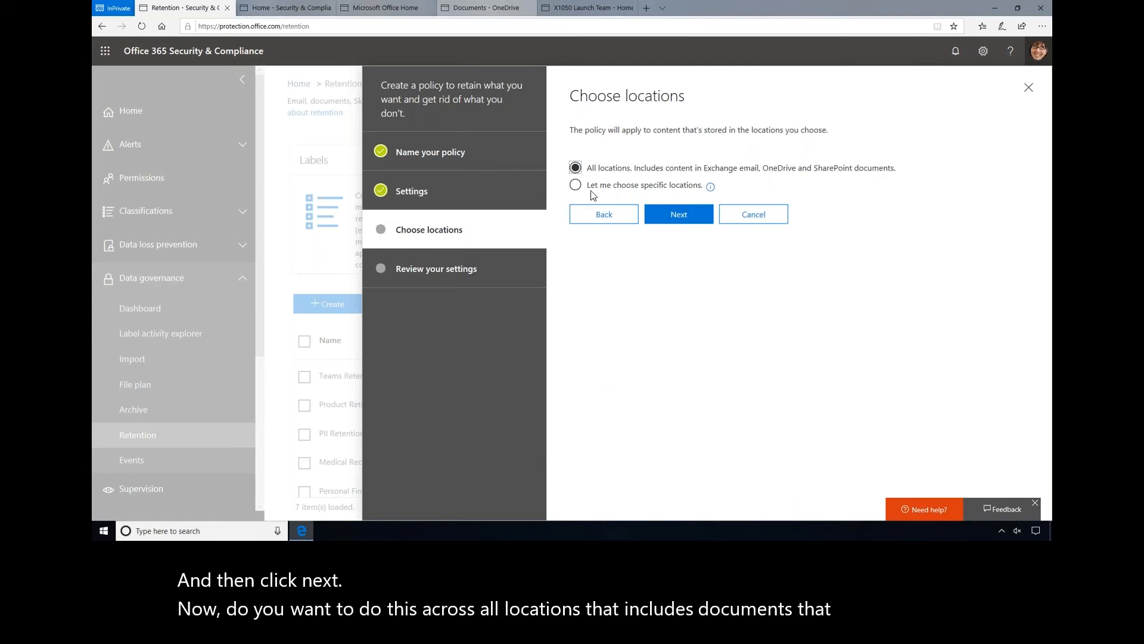
Choose specific locations for the policy, excluding SharePoint sites and OneDrive accounts so only Exchange email is covered
{"action": "left_click", "coordinate": [575, 185]}
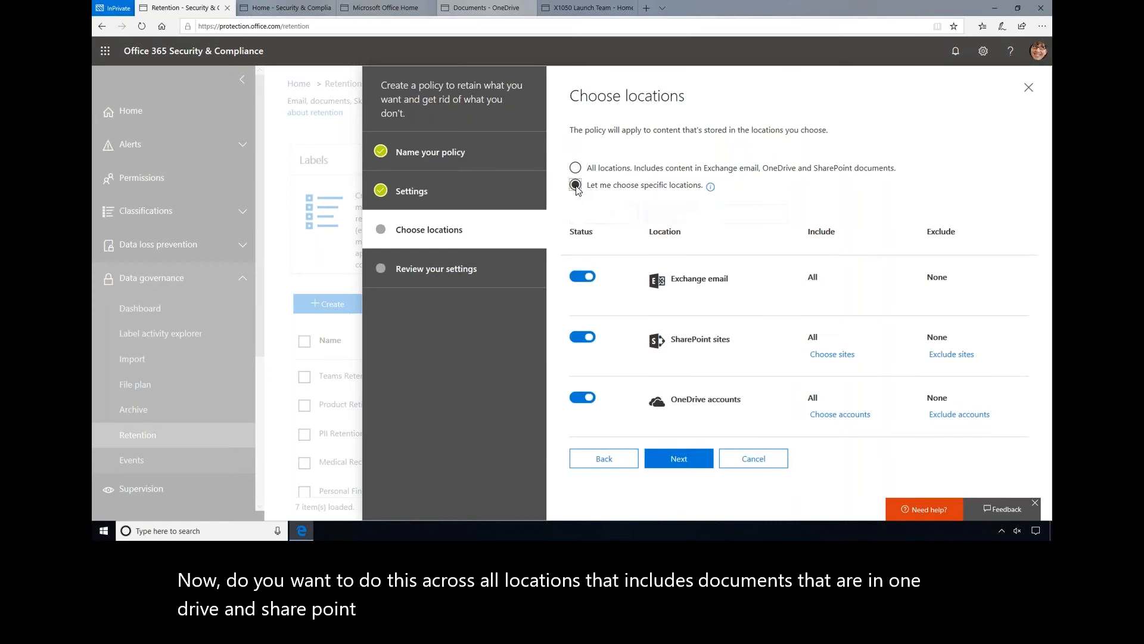
{"action": "left_click", "coordinate": [582, 338]}
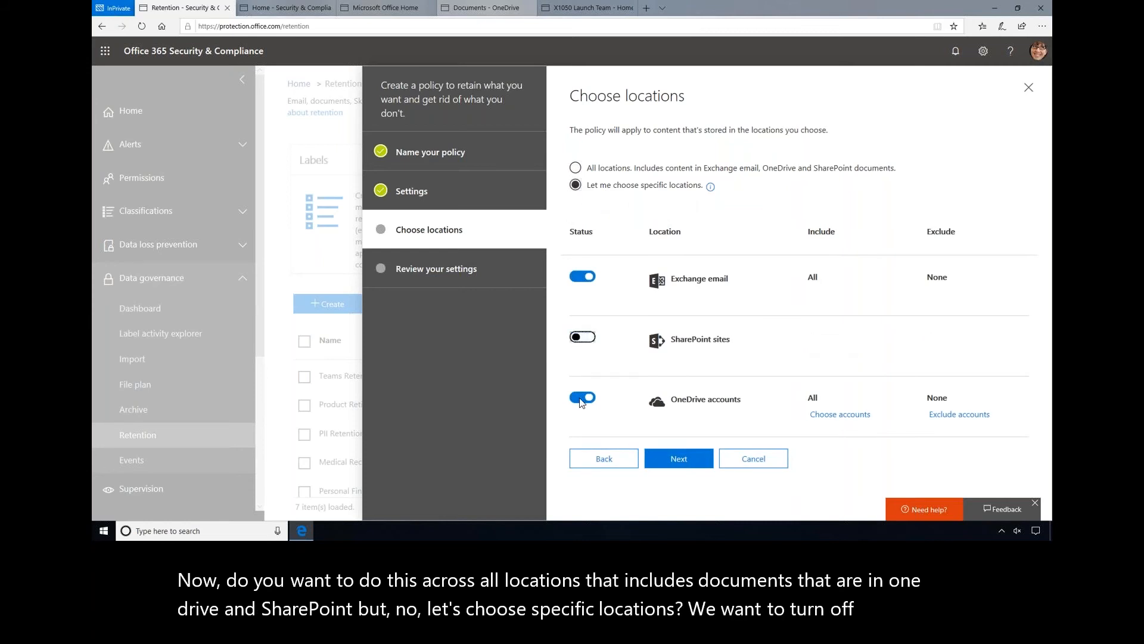
{"action": "left_click", "coordinate": [582, 398]}
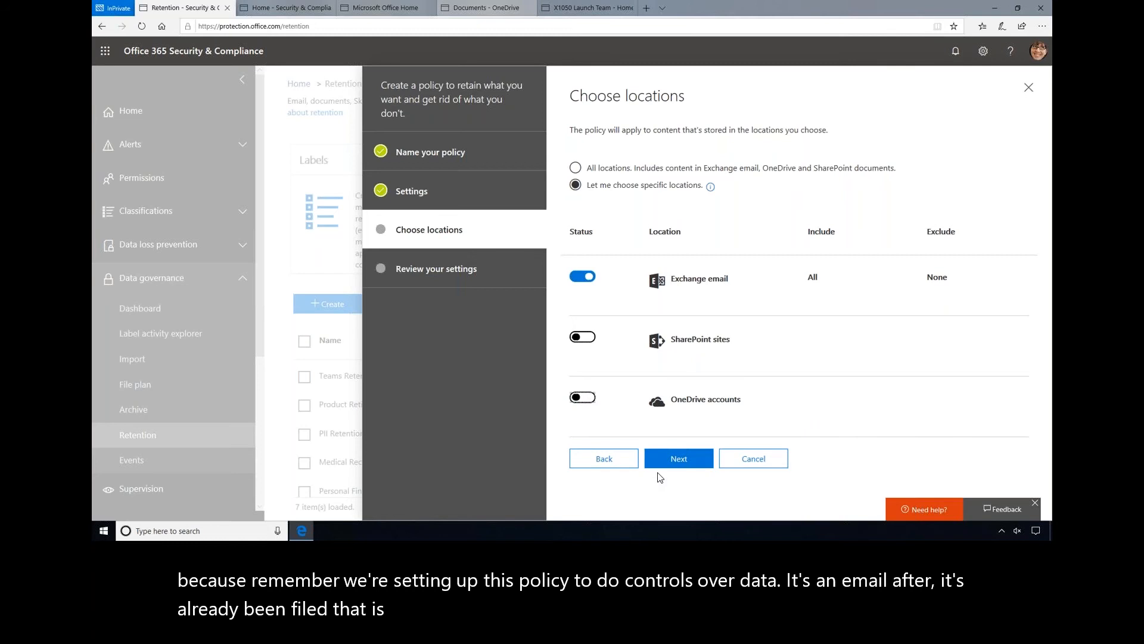
Create the GDPR Email Removal policy from the settings review and close its details
{"action": "left_click", "coordinate": [676, 464]}
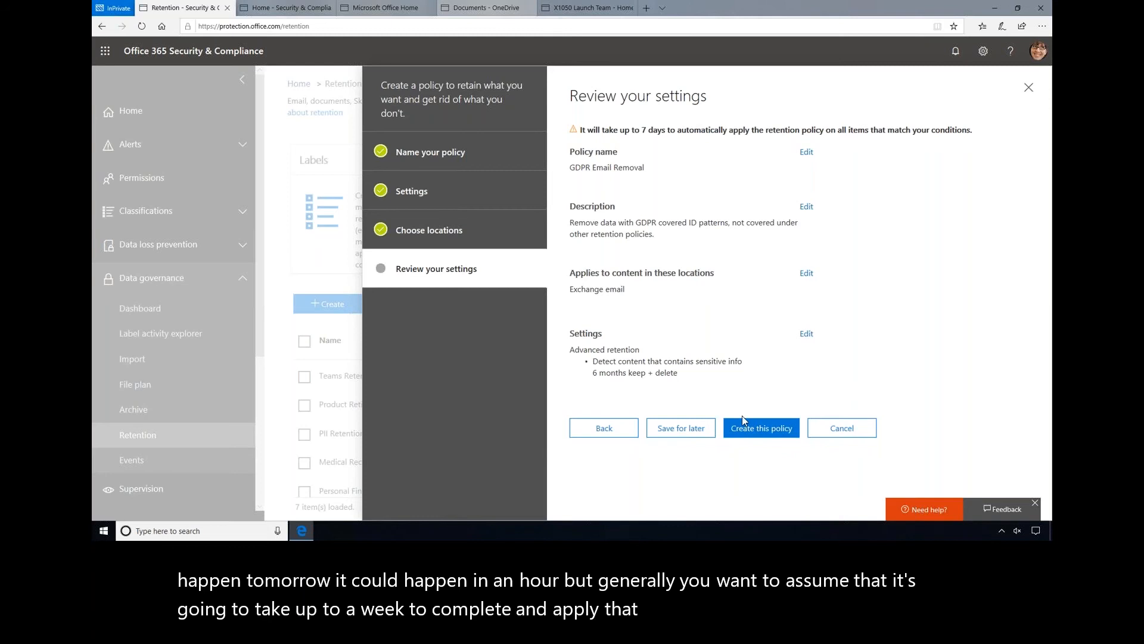
{"action": "left_click", "coordinate": [757, 428]}
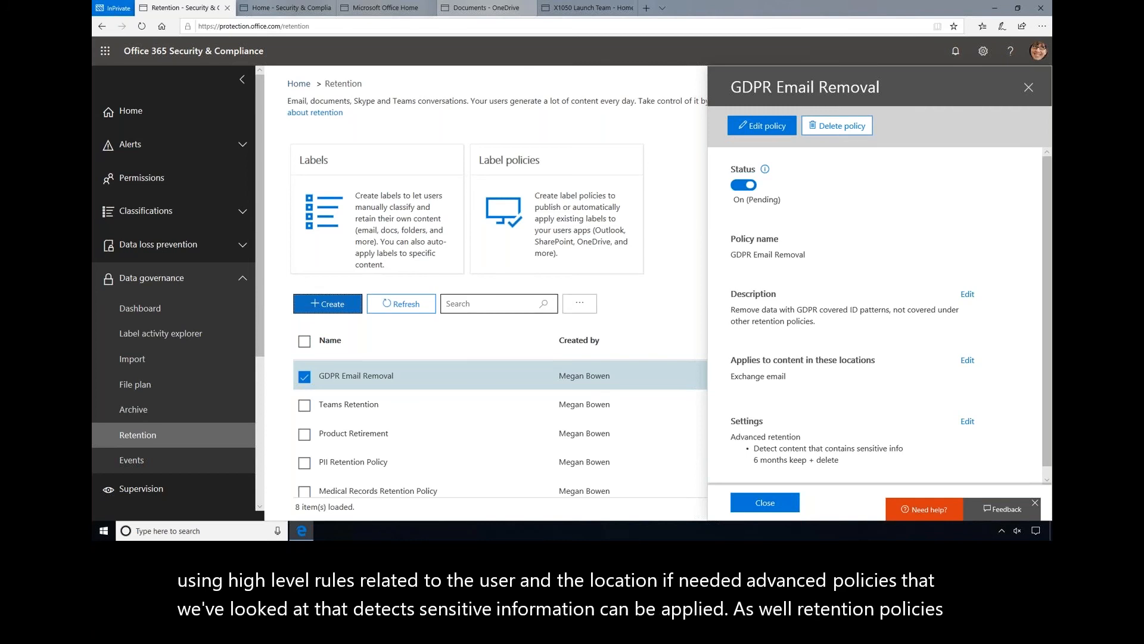
{"action": "left_click", "coordinate": [765, 504]}
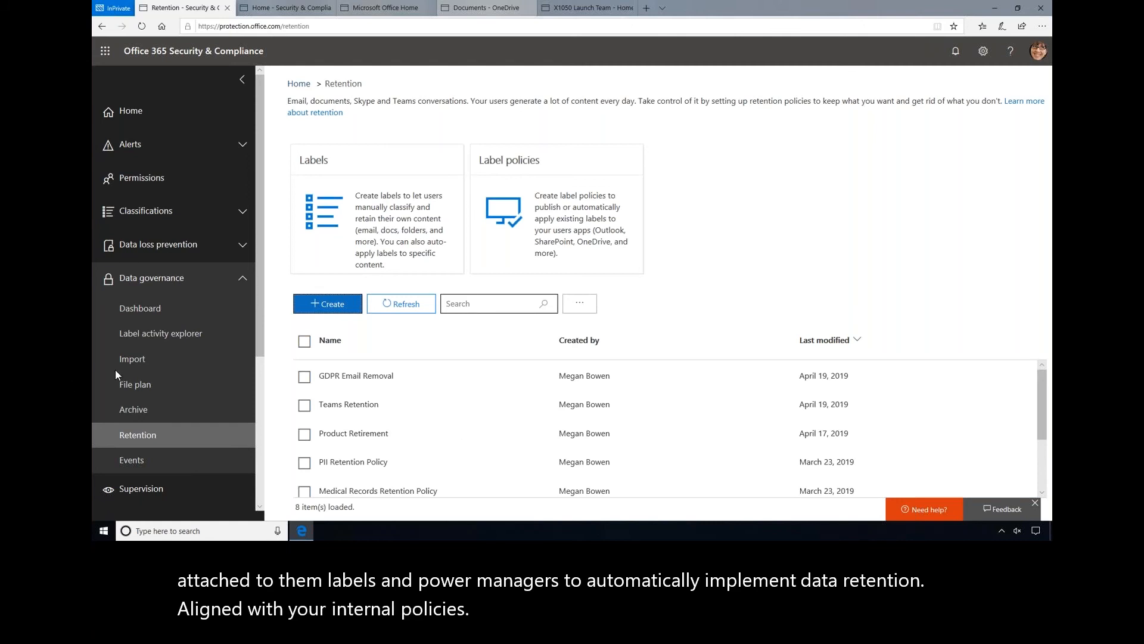
Go to the retention labels under Classifications and start a new label named Sales Data
{"action": "left_click", "coordinate": [151, 205]}
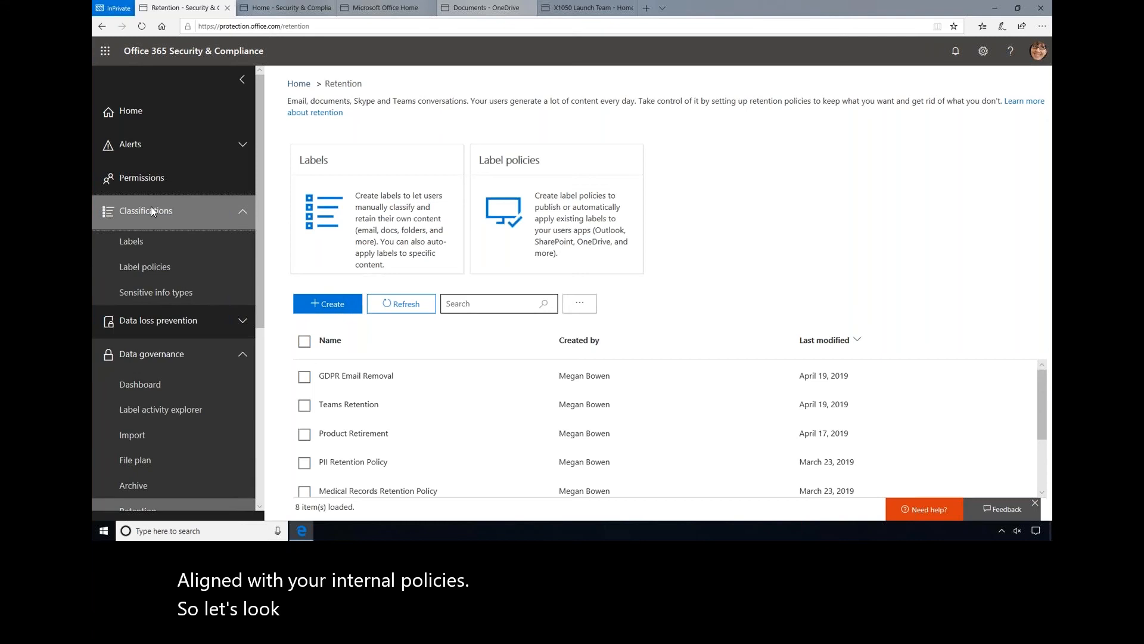
{"action": "left_click", "coordinate": [138, 242]}
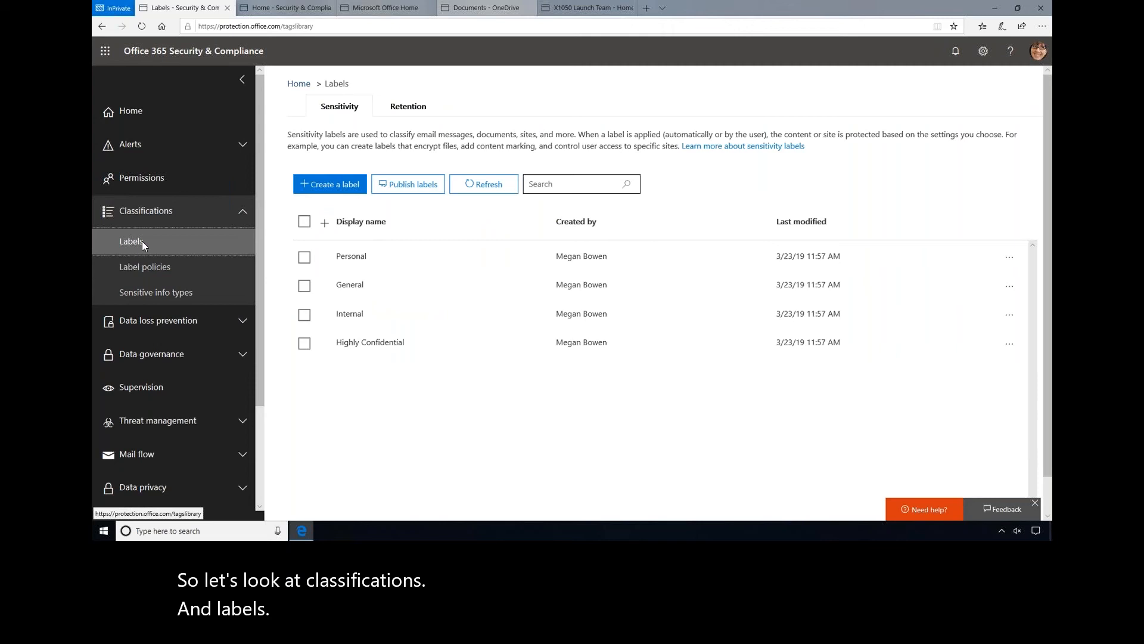
{"action": "left_click", "coordinate": [403, 112]}
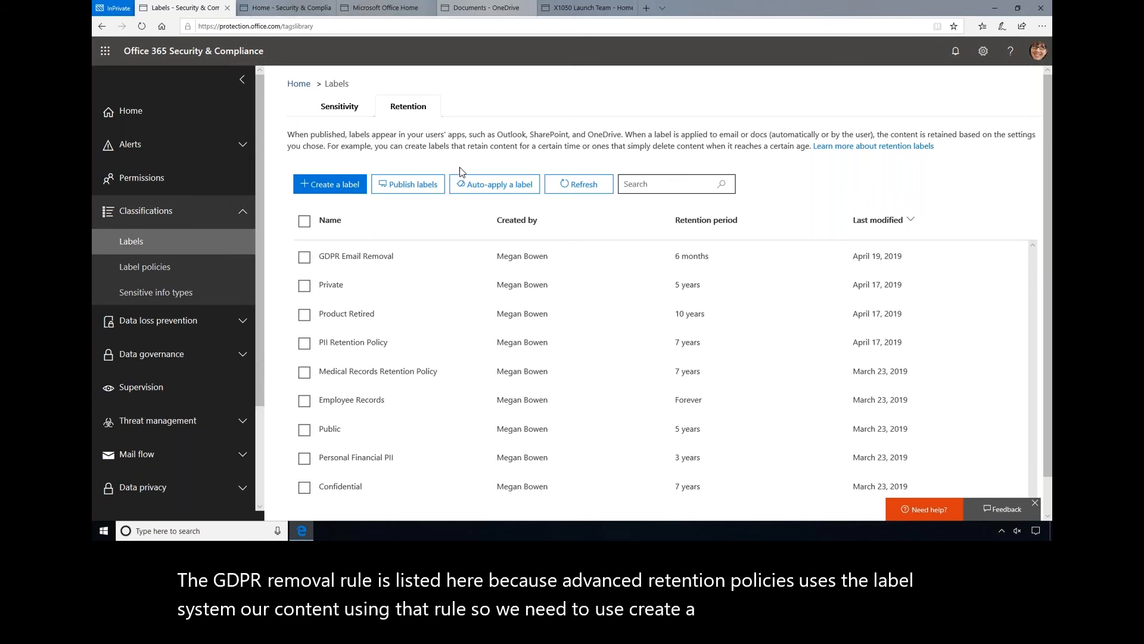
{"action": "left_click", "coordinate": [337, 185]}
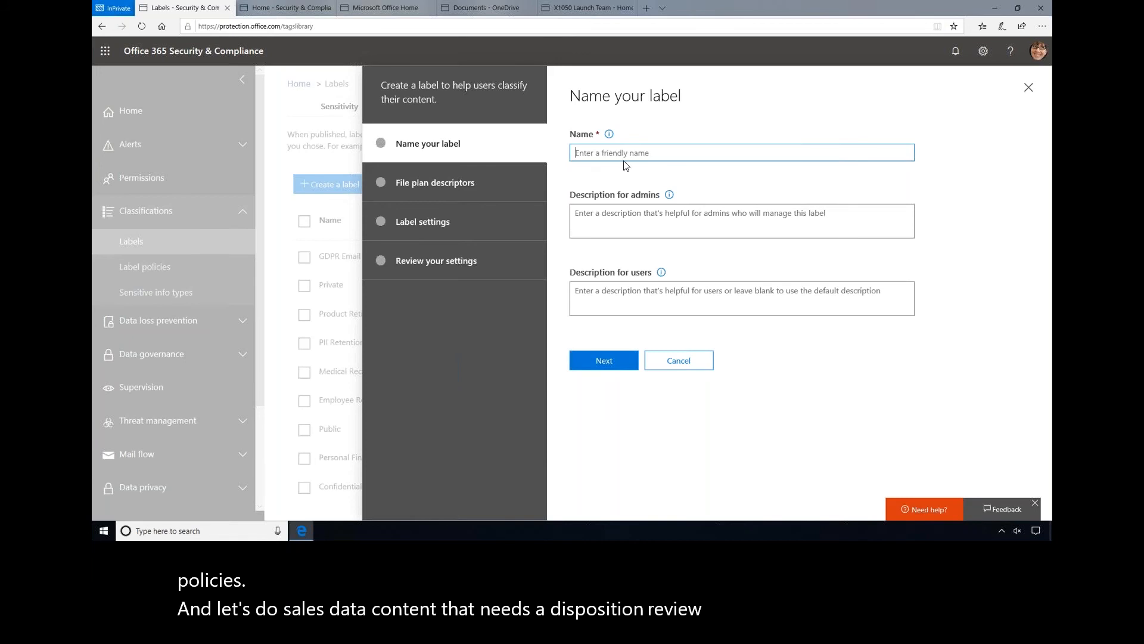
{"action": "type", "text": "Sales Data"}
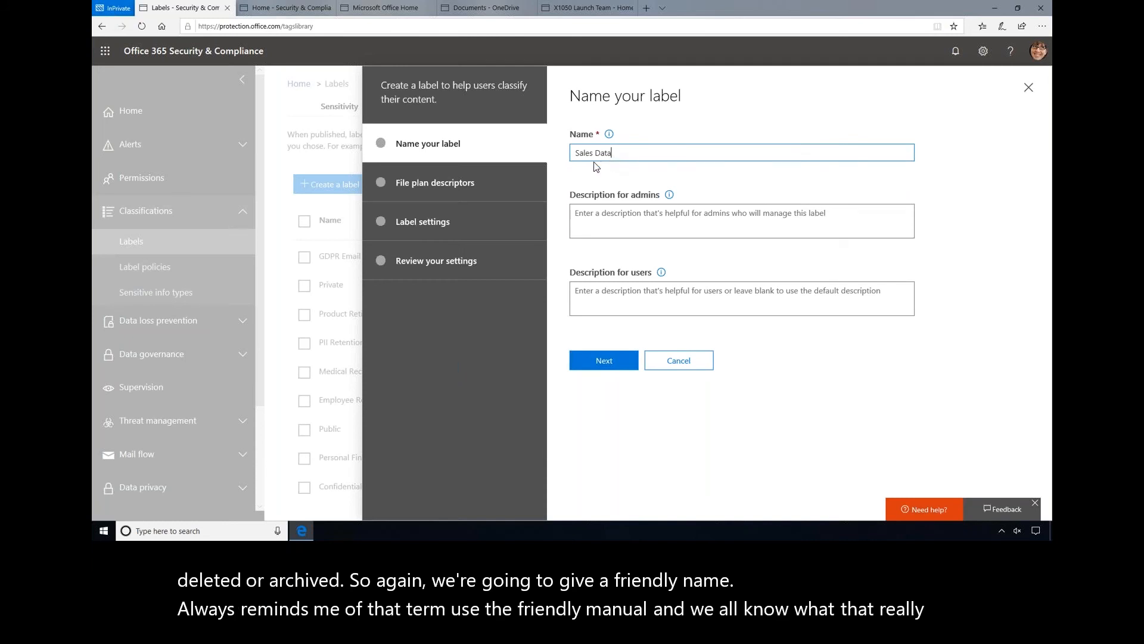
{"action": "left_click", "coordinate": [604, 362]}
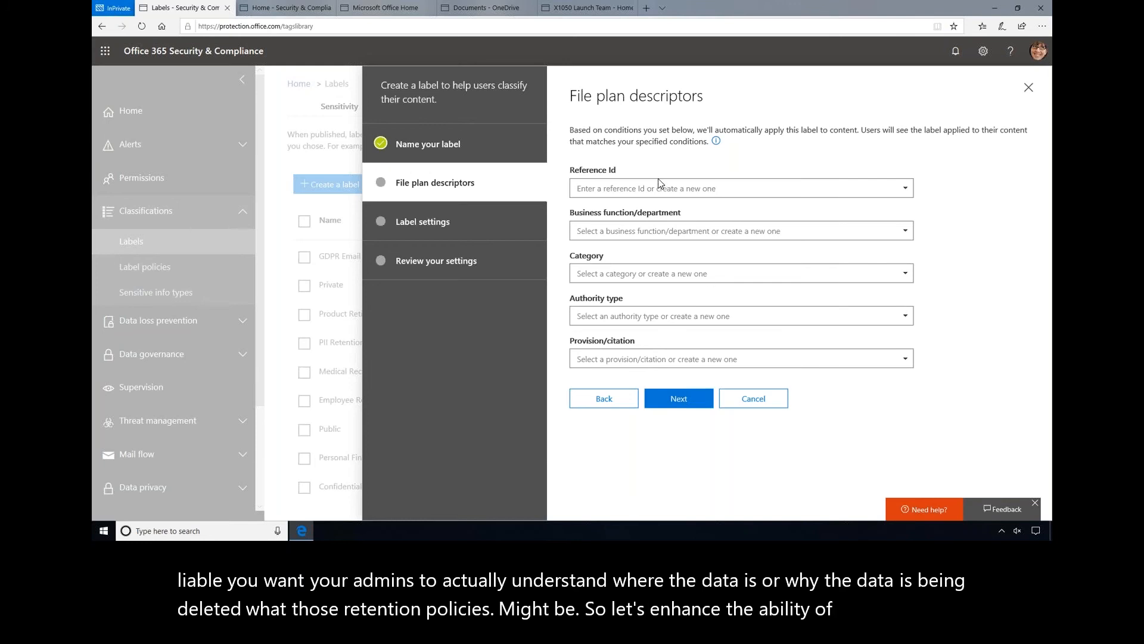
Add a new file plan descriptor reference ID, SAL1301, to the Sales Data label
{"action": "left_click", "coordinate": [644, 190]}
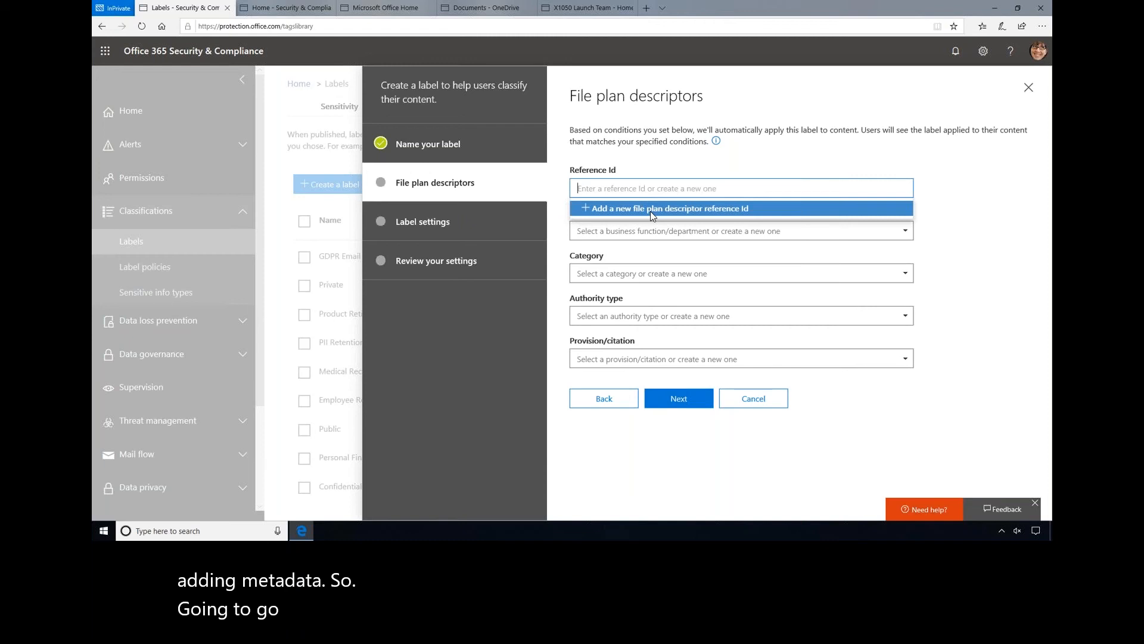
{"action": "left_click", "coordinate": [651, 210]}
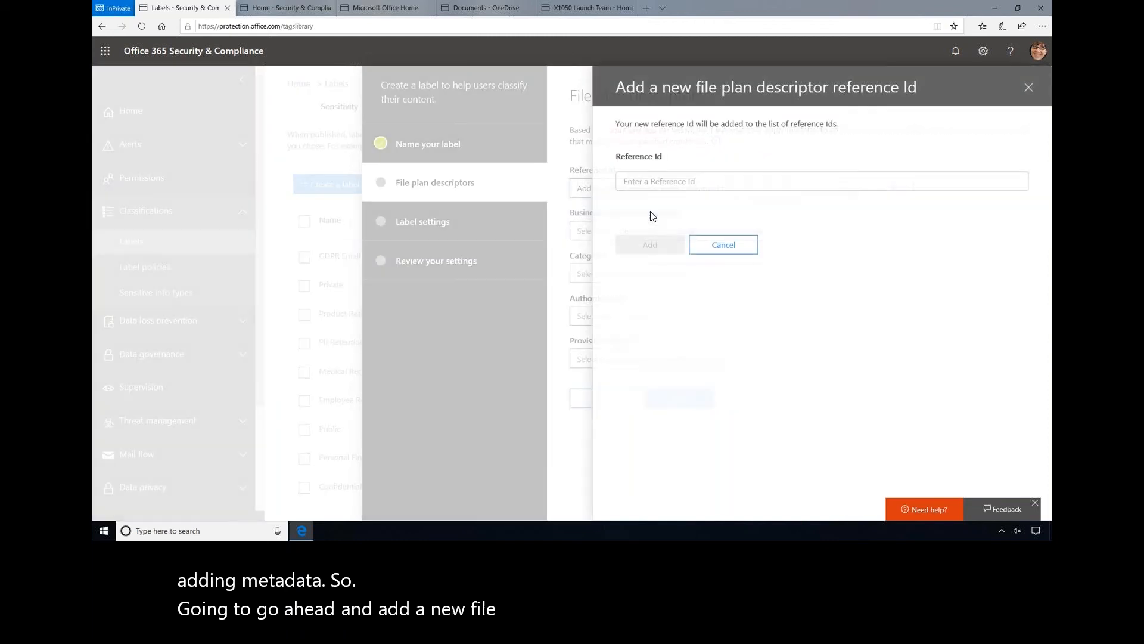
{"action": "type", "text": "SAL1301"}
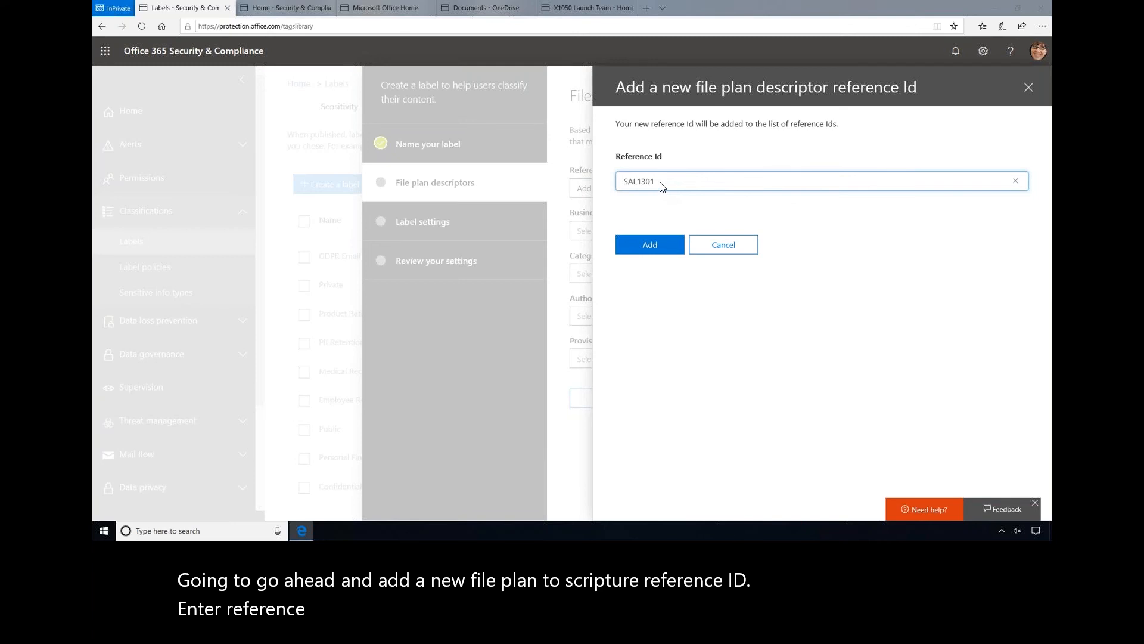
{"action": "left_click", "coordinate": [650, 246]}
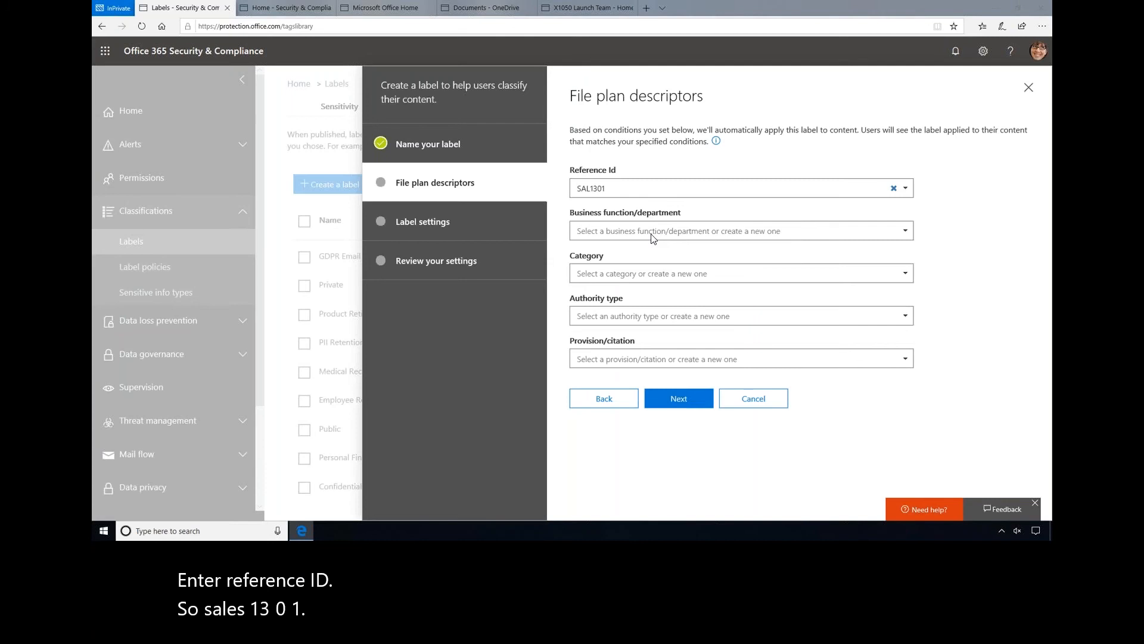
Set the label's business function to Sales and Marketing, category to Sales / Marketing and authority type to Business, and continue to the label settings
{"action": "left_click", "coordinate": [653, 237]}
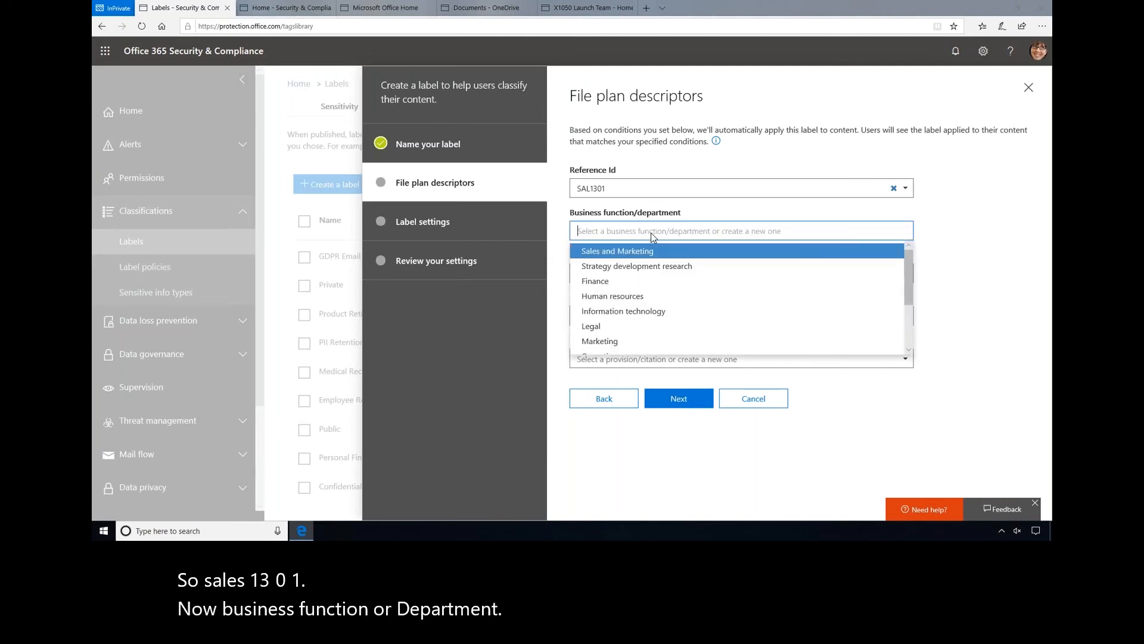
{"action": "left_click", "coordinate": [626, 255]}
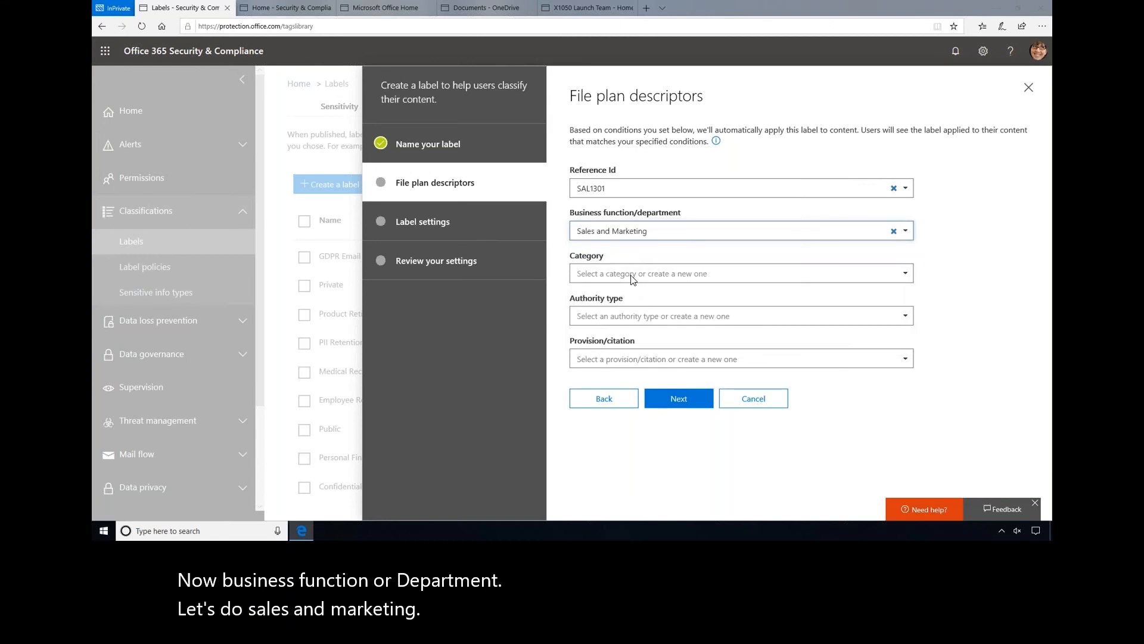
{"action": "left_click", "coordinate": [633, 278]}
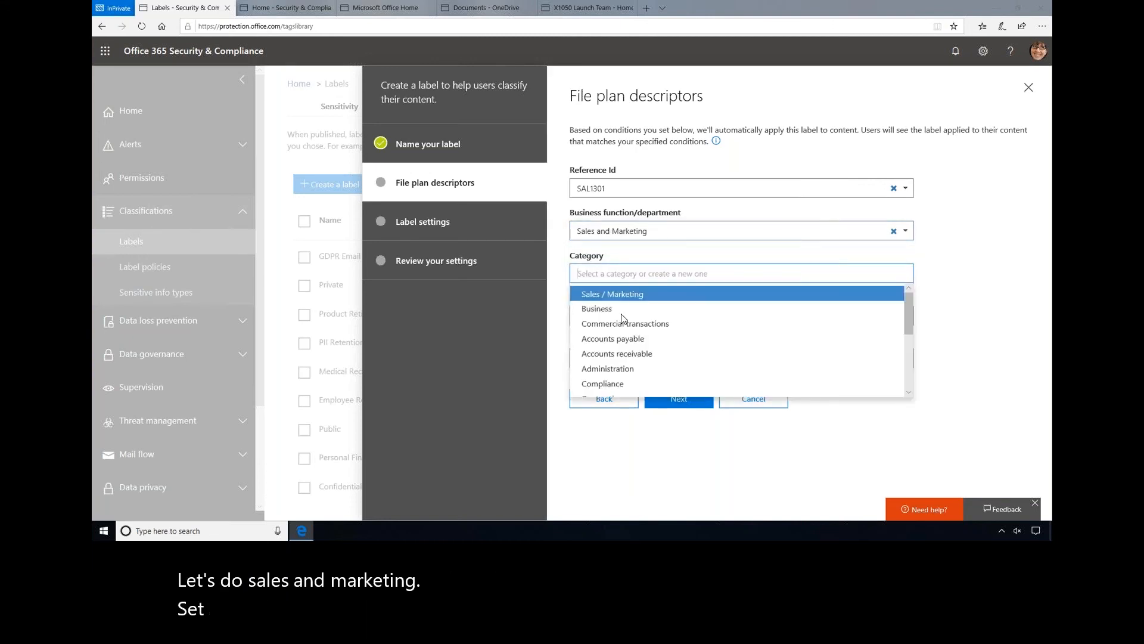
{"action": "left_click", "coordinate": [624, 295]}
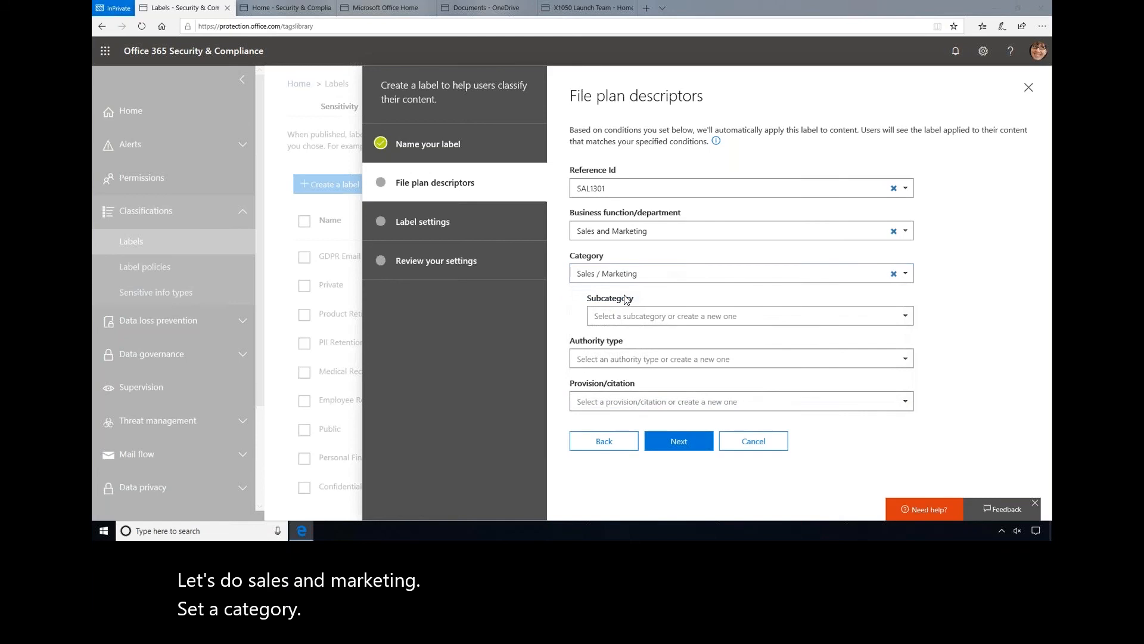
{"action": "left_click", "coordinate": [604, 362]}
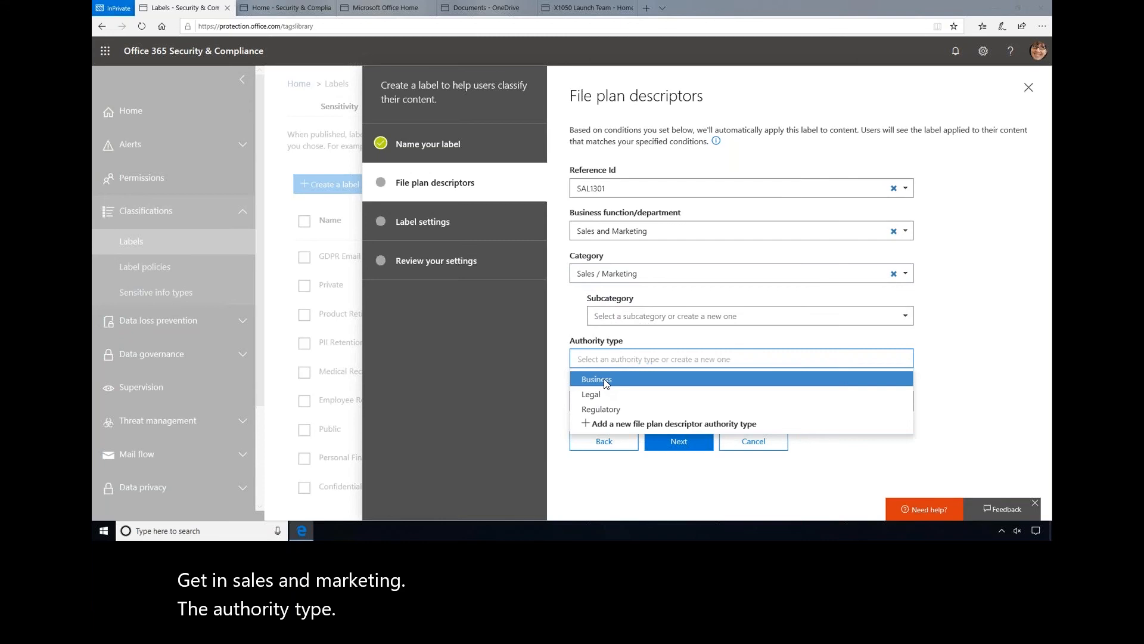
{"action": "left_click", "coordinate": [605, 384]}
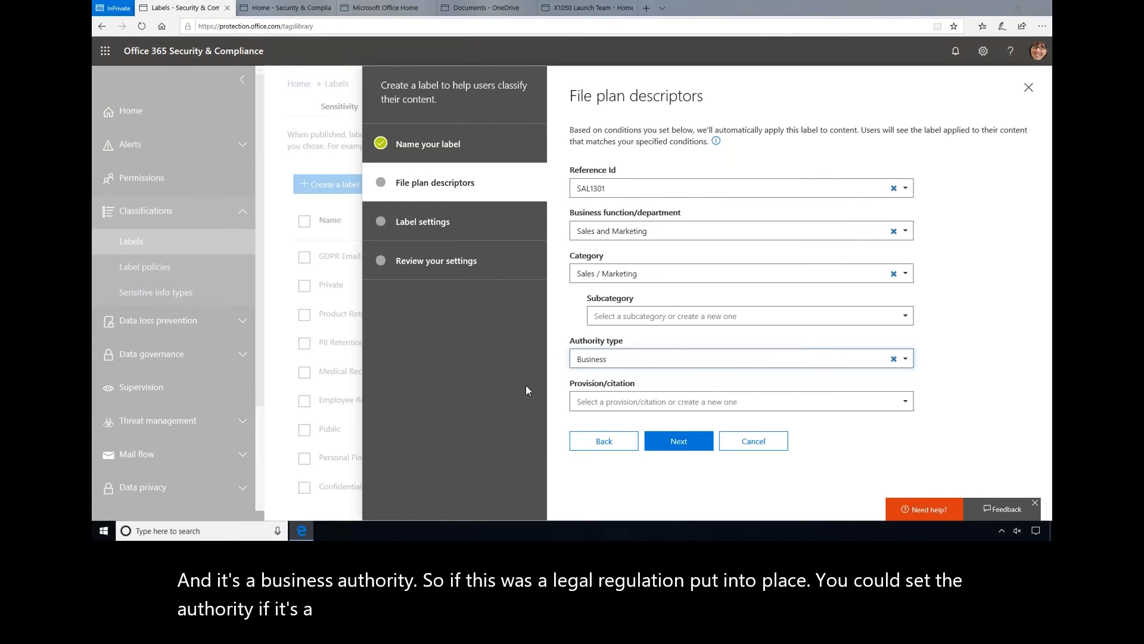
{"action": "left_click", "coordinate": [678, 441]}
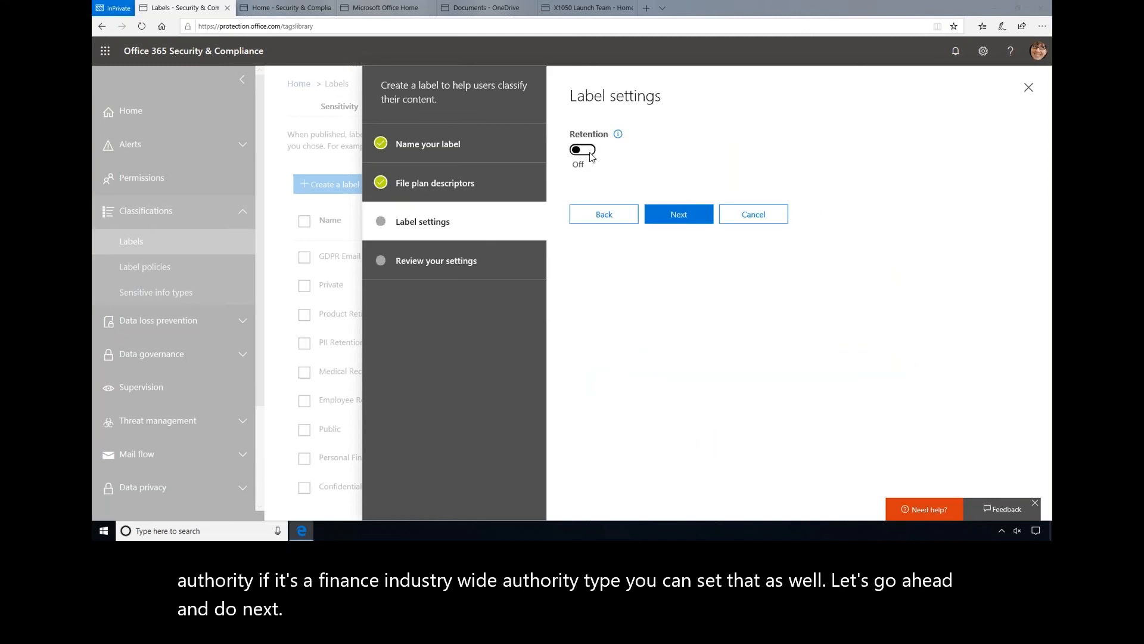
Turn on retention for the label, trigger a disposition review after the retention period, and add the corporate counsel's e-mail as reviewer
{"action": "left_click", "coordinate": [587, 150]}
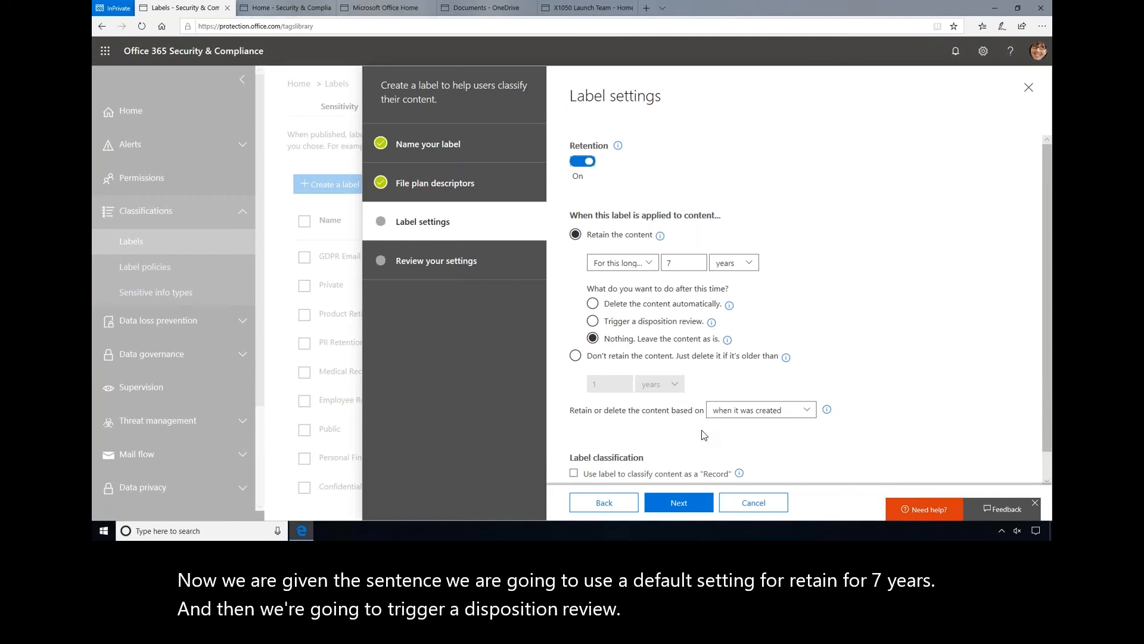
{"action": "left_click", "coordinate": [593, 322]}
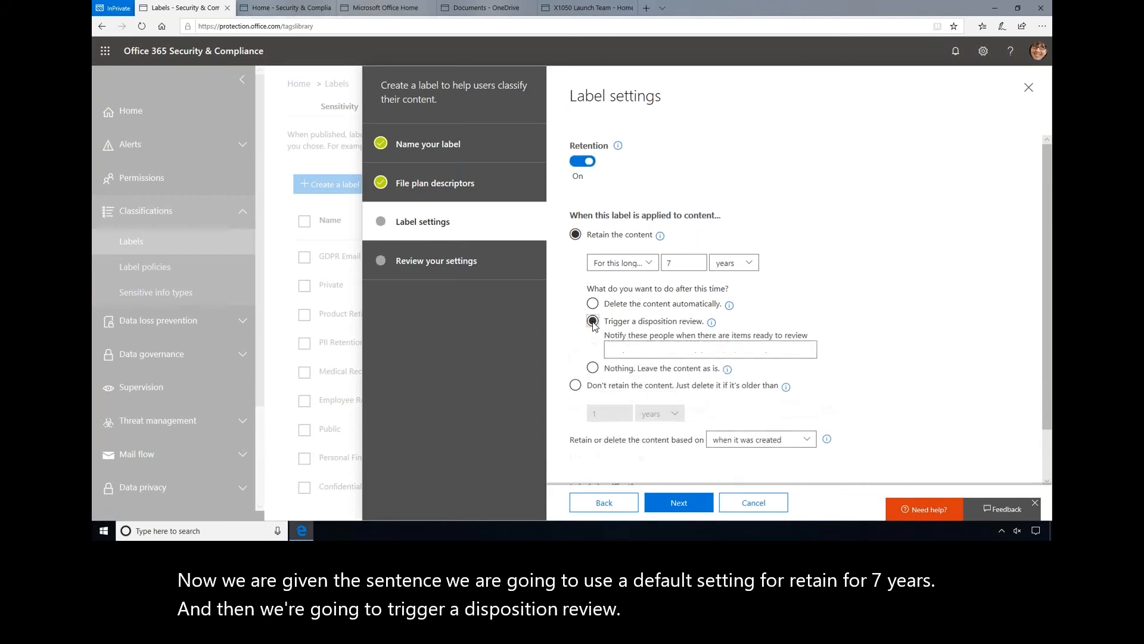
{"action": "left_click", "coordinate": [631, 353]}
{"action": "type", "text": "Ale"}
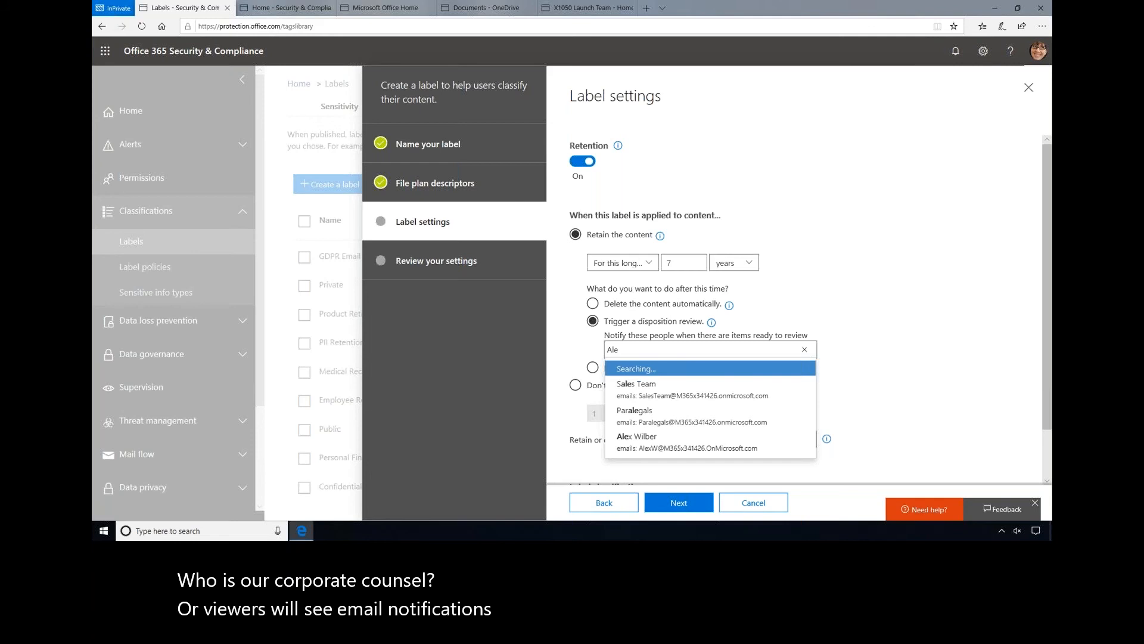
{"action": "left_click", "coordinate": [651, 444]}
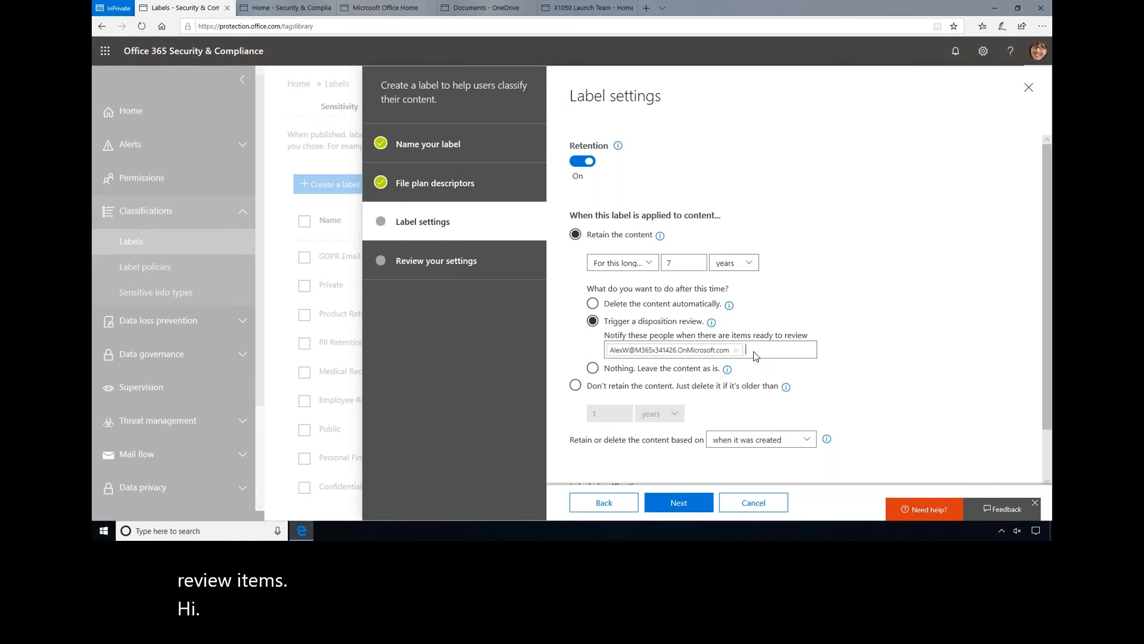
Add the Sales Team and Legal Team groups to the people notified about items ready for disposition review
{"action": "type", "text": "Sal"}
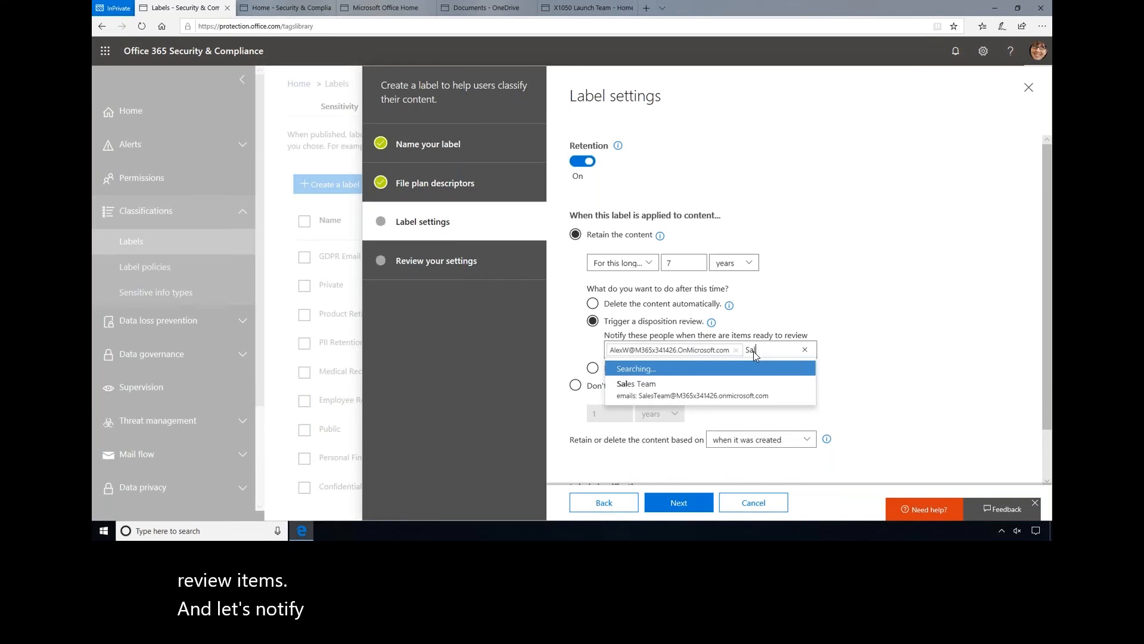
{"action": "left_click", "coordinate": [652, 392]}
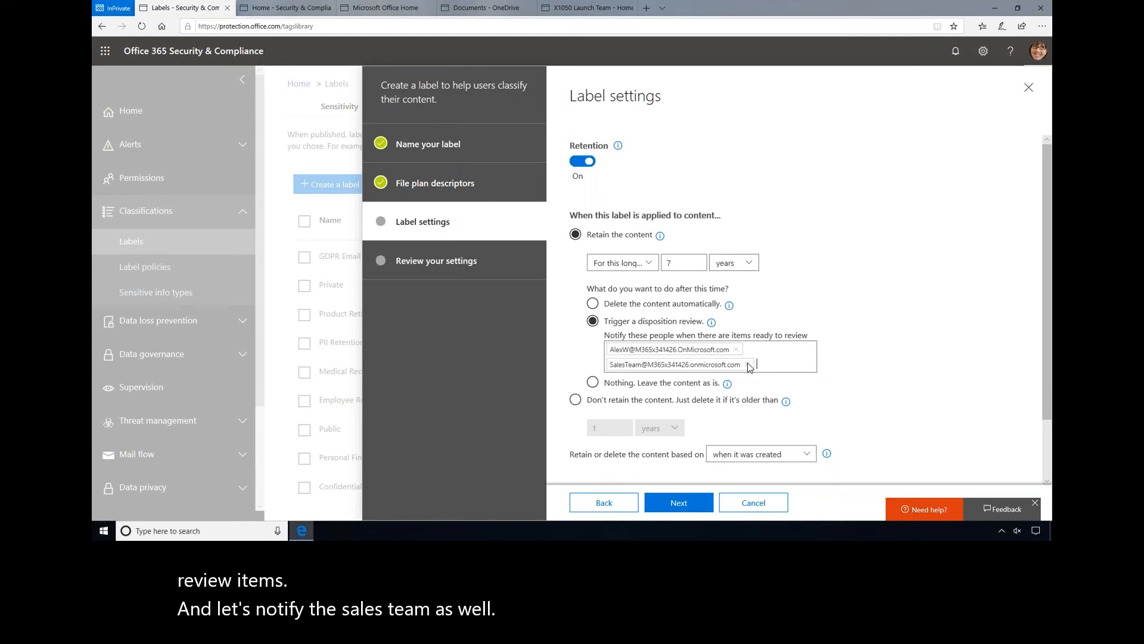
{"action": "type", "text": "Legal"}
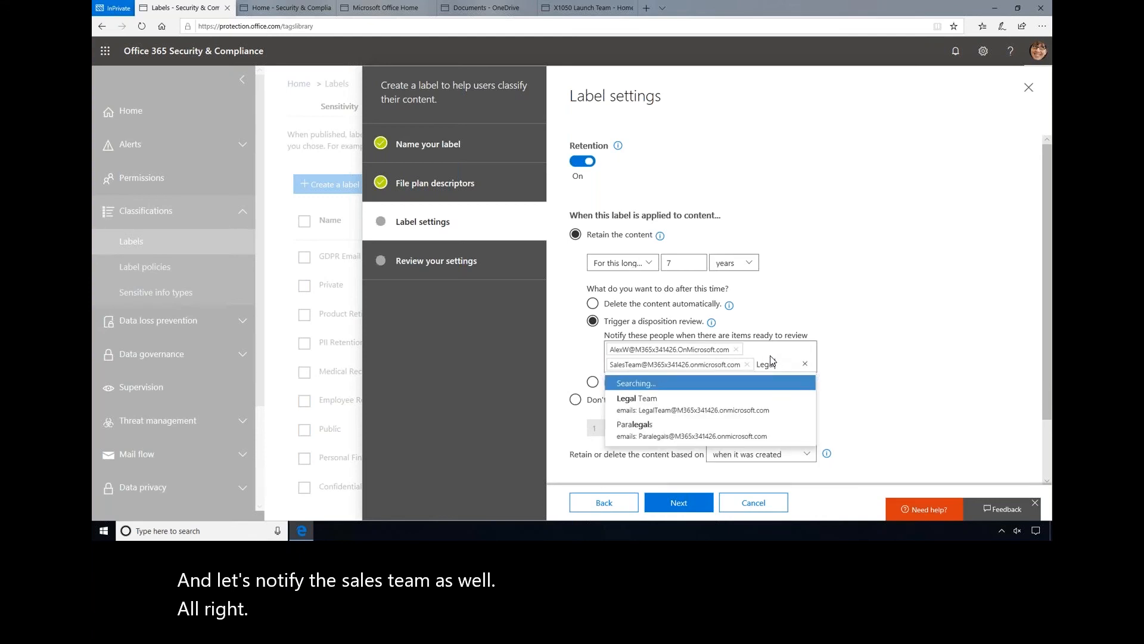
{"action": "left_click", "coordinate": [640, 405]}
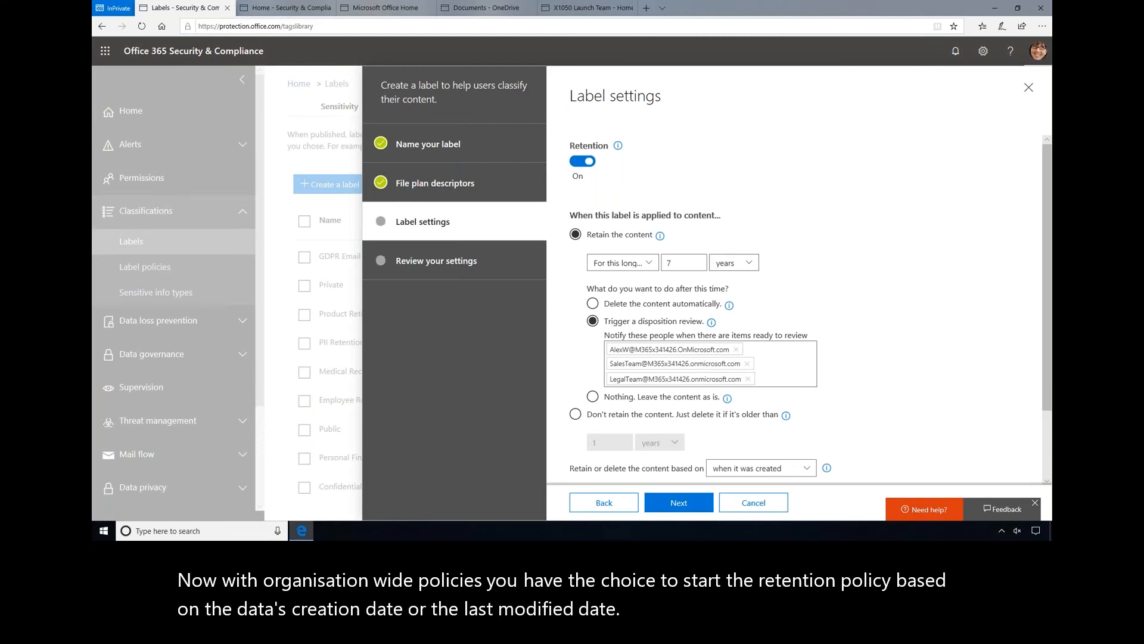
Base the retention on when the content was last modified, and create the Sales Data label from the settings review
{"action": "left_click", "coordinate": [758, 470]}
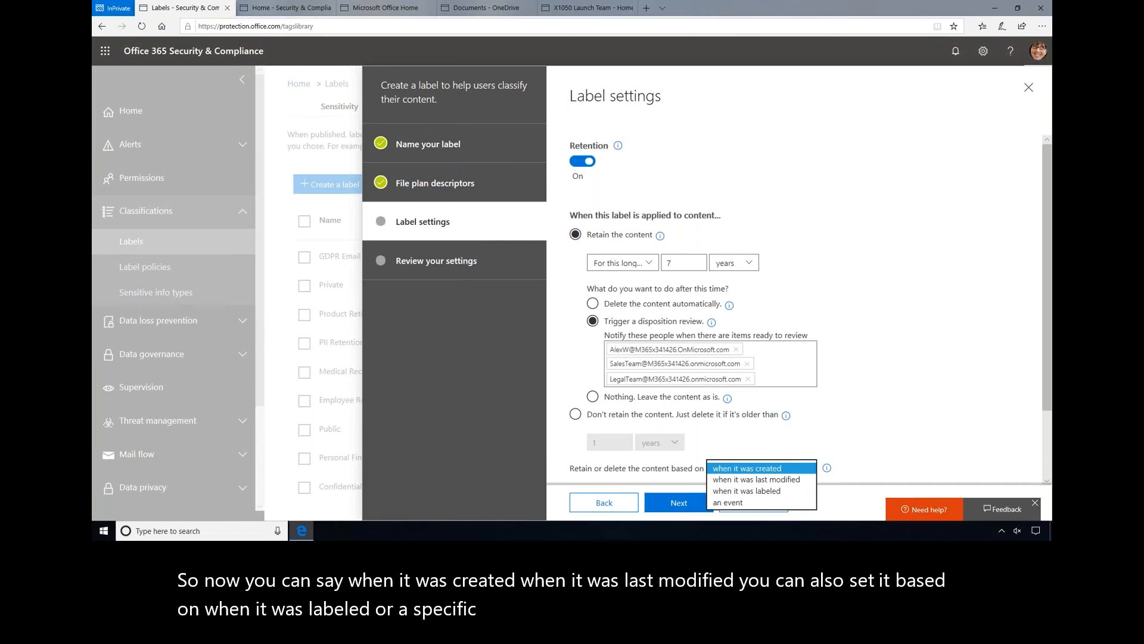
{"action": "left_click", "coordinate": [749, 480]}
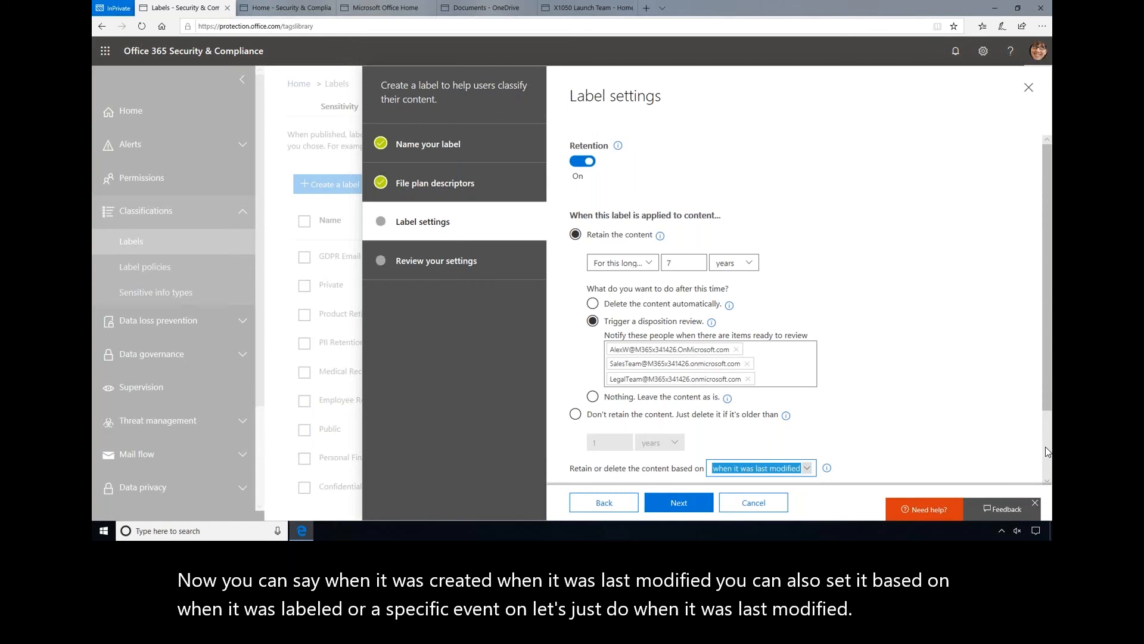
{"action": "scroll", "coordinate": [1045, 452], "scroll_direction": "down", "scroll_amount": 3}
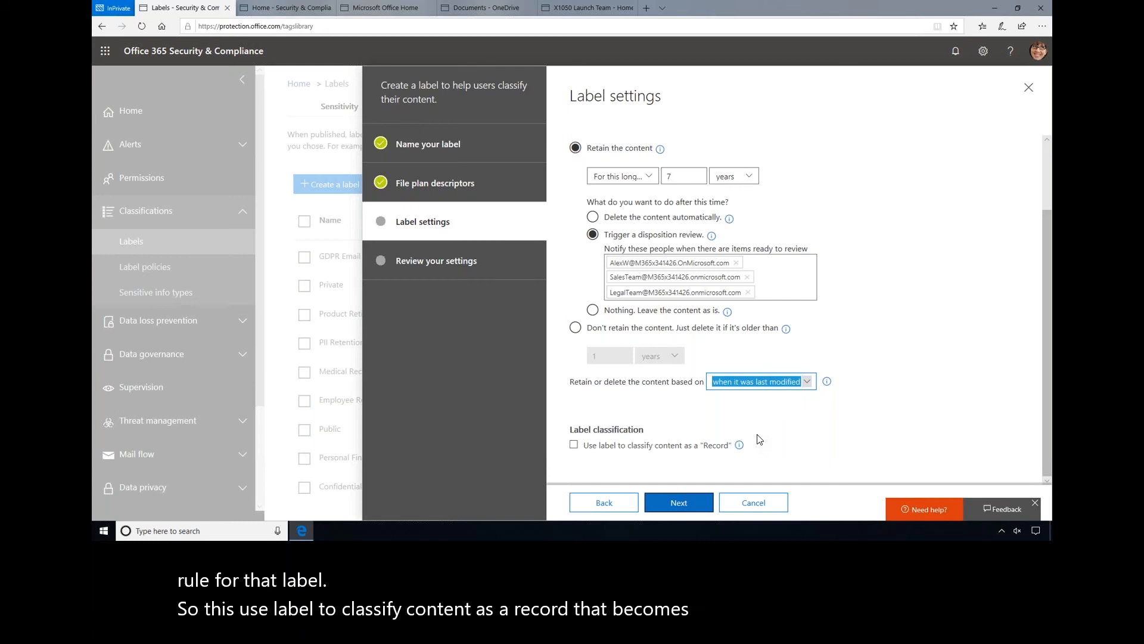
{"action": "left_click", "coordinate": [674, 504]}
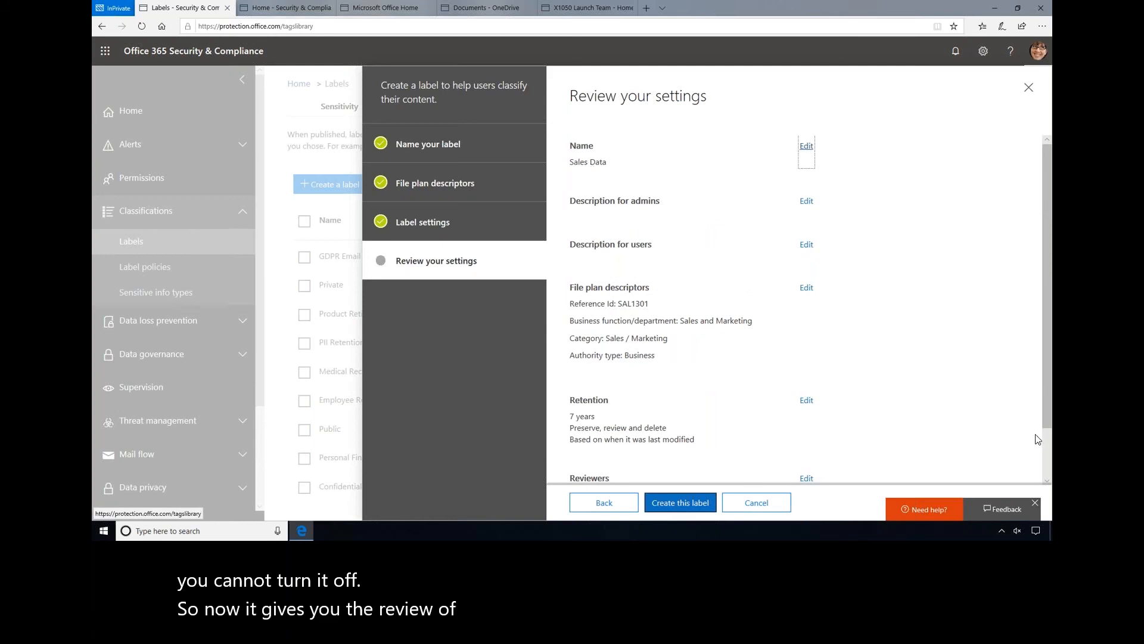
{"action": "scroll", "coordinate": [1049, 453], "scroll_direction": "down", "scroll_amount": 1}
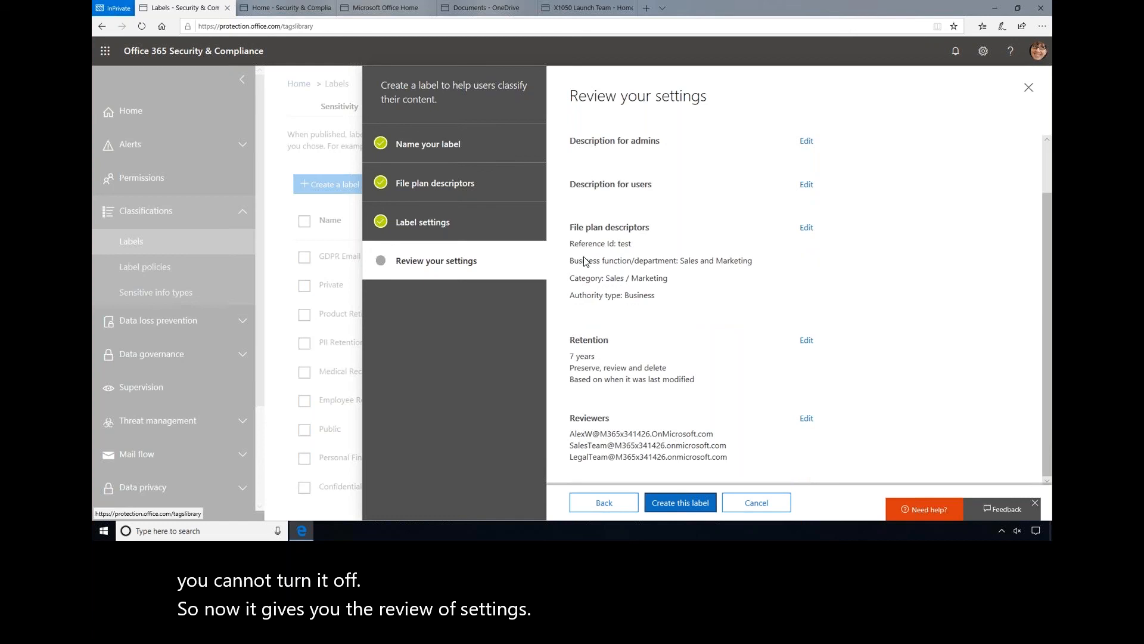
{"action": "left_click", "coordinate": [688, 504]}
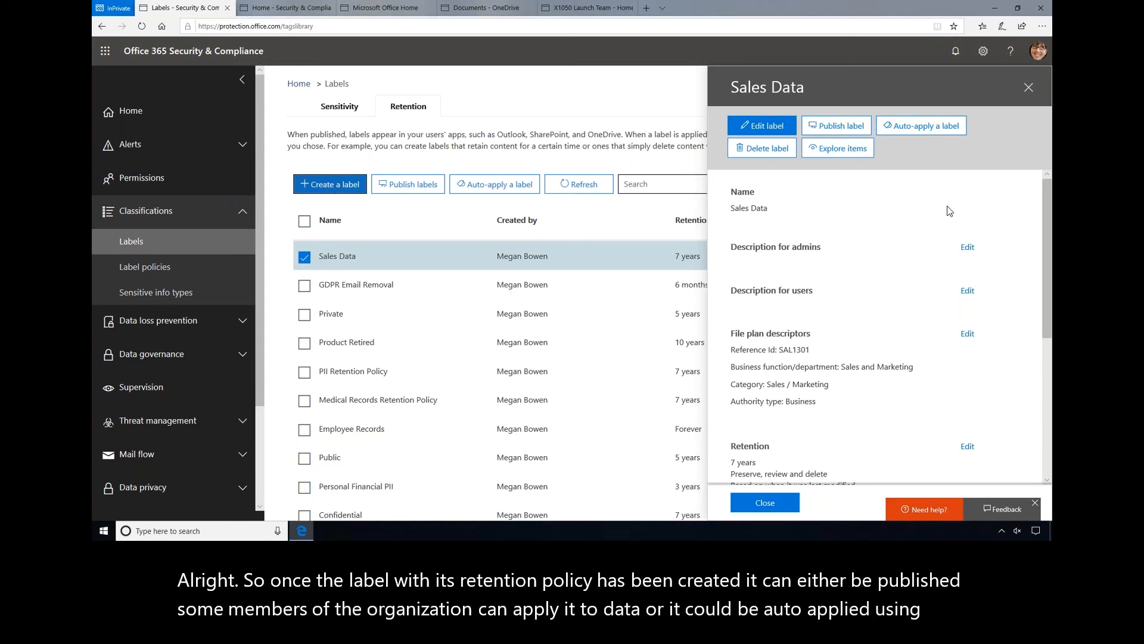
Start publishing the Sales Data label, look at the specific location options, and choose all locations for it
{"action": "left_click", "coordinate": [846, 127]}
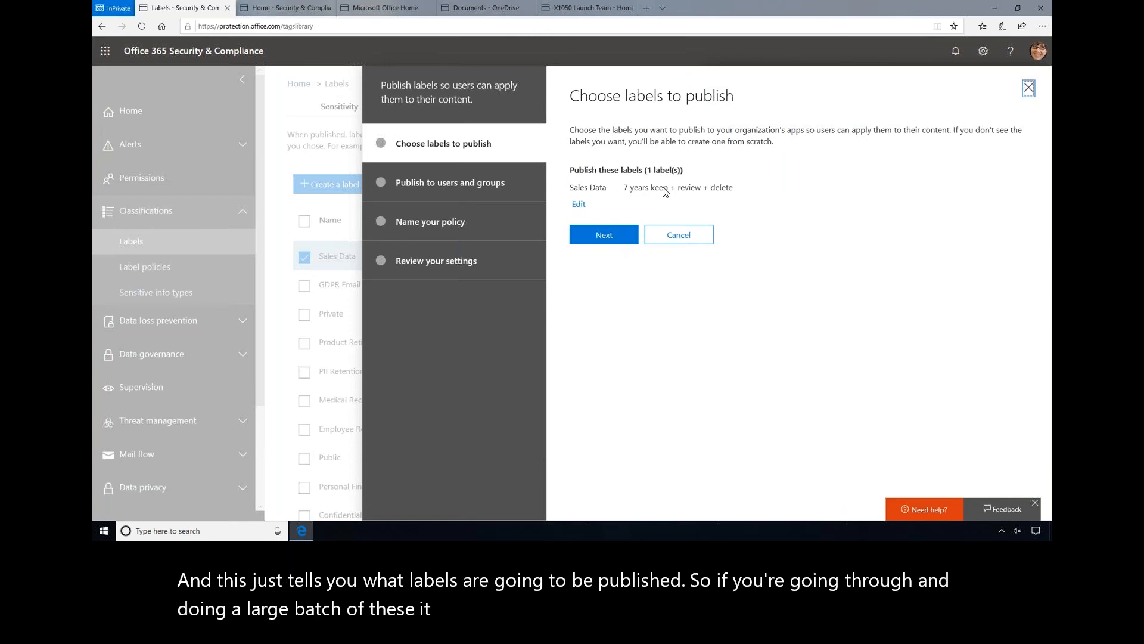
{"action": "left_click", "coordinate": [607, 232]}
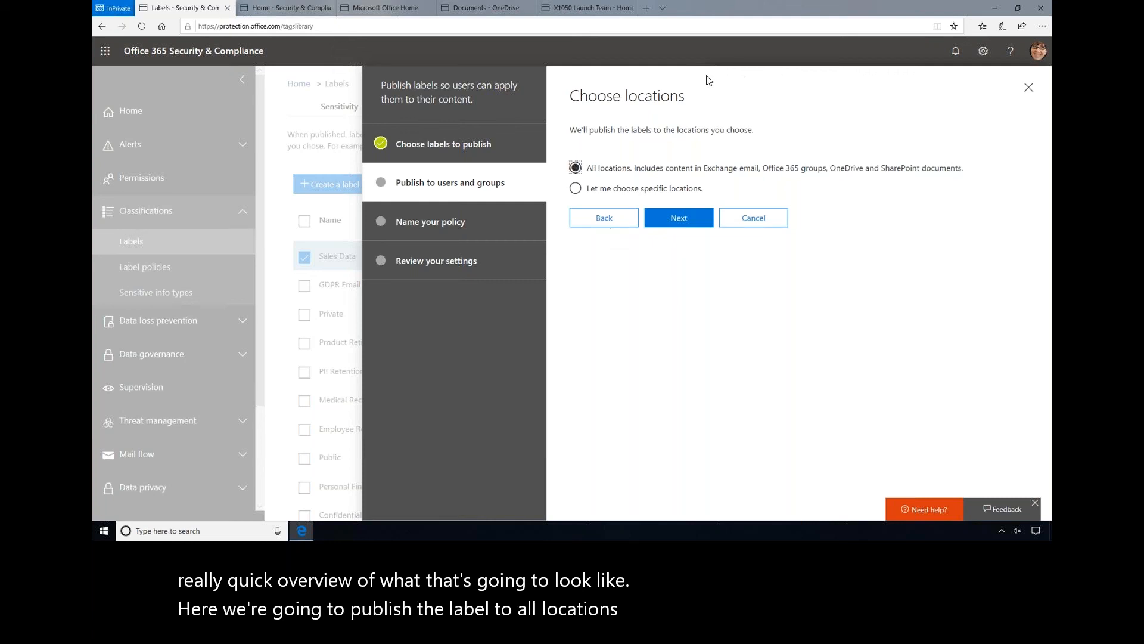
{"action": "left_click", "coordinate": [610, 189]}
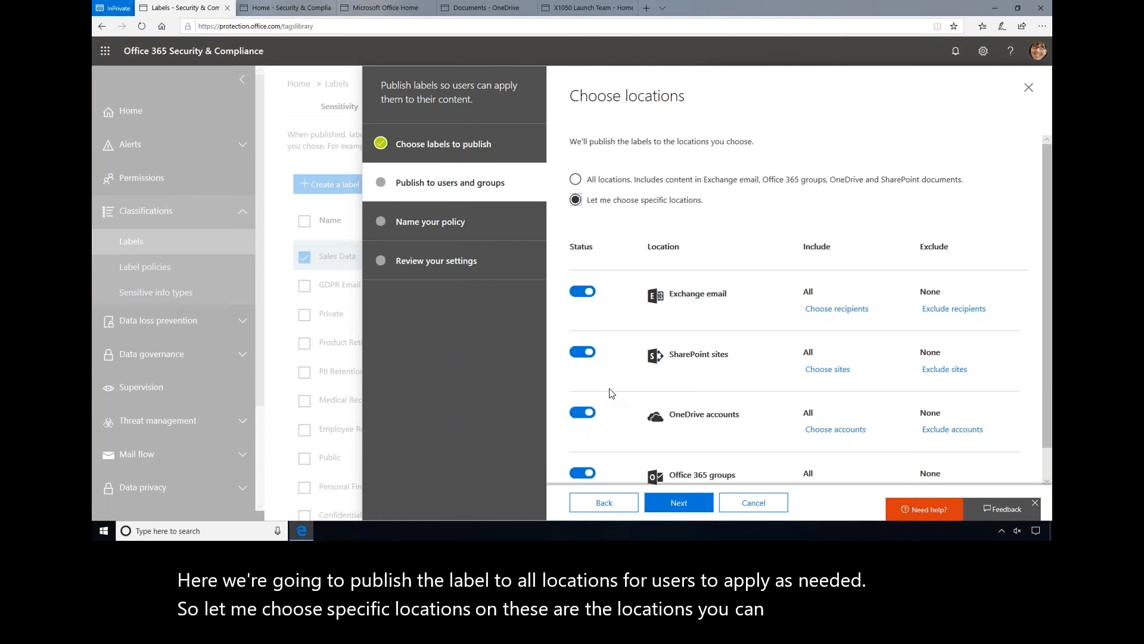
{"action": "left_click", "coordinate": [575, 179]}
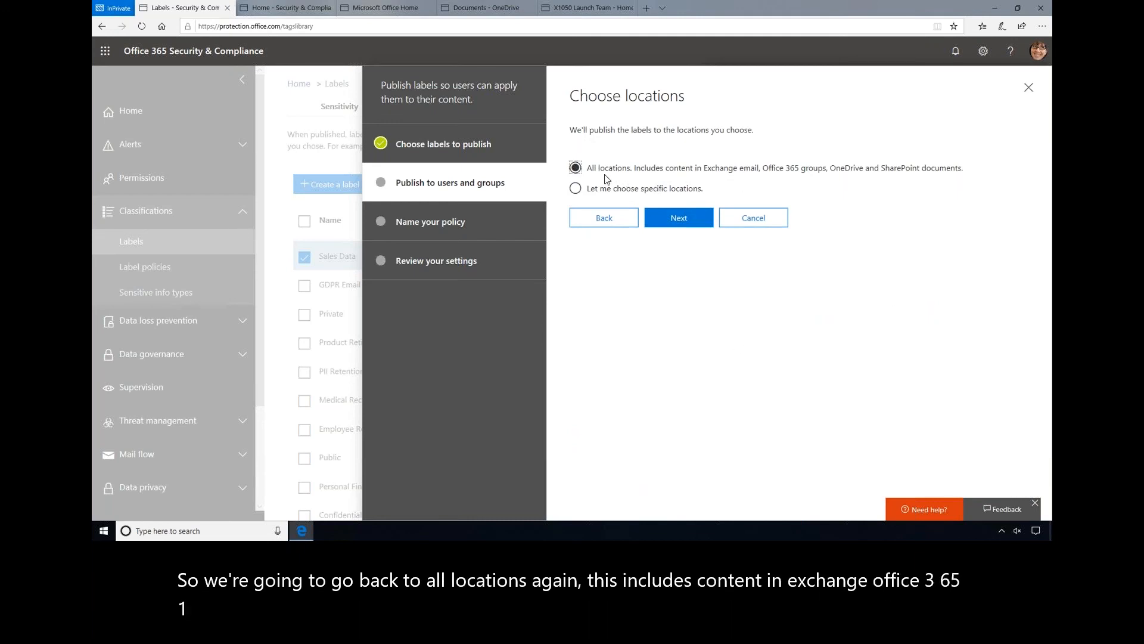
{"action": "left_click", "coordinate": [677, 218]}
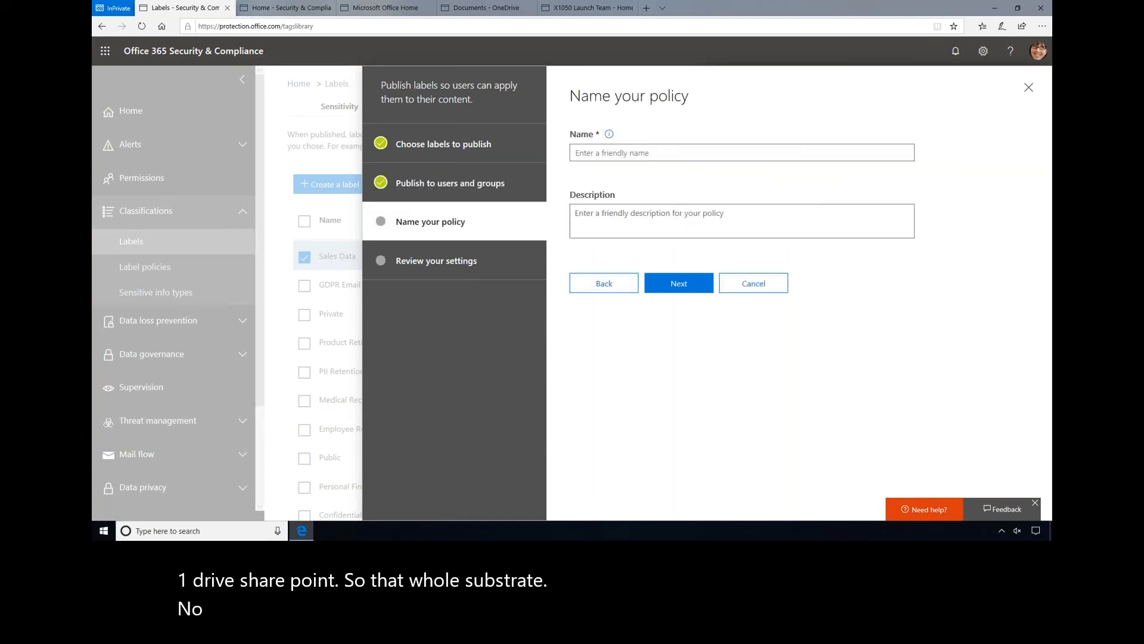
Name the label policy Sales Data, publish the label, and close the policy's details
{"action": "left_click", "coordinate": [616, 157]}
{"action": "type", "text": "Sales Data"}
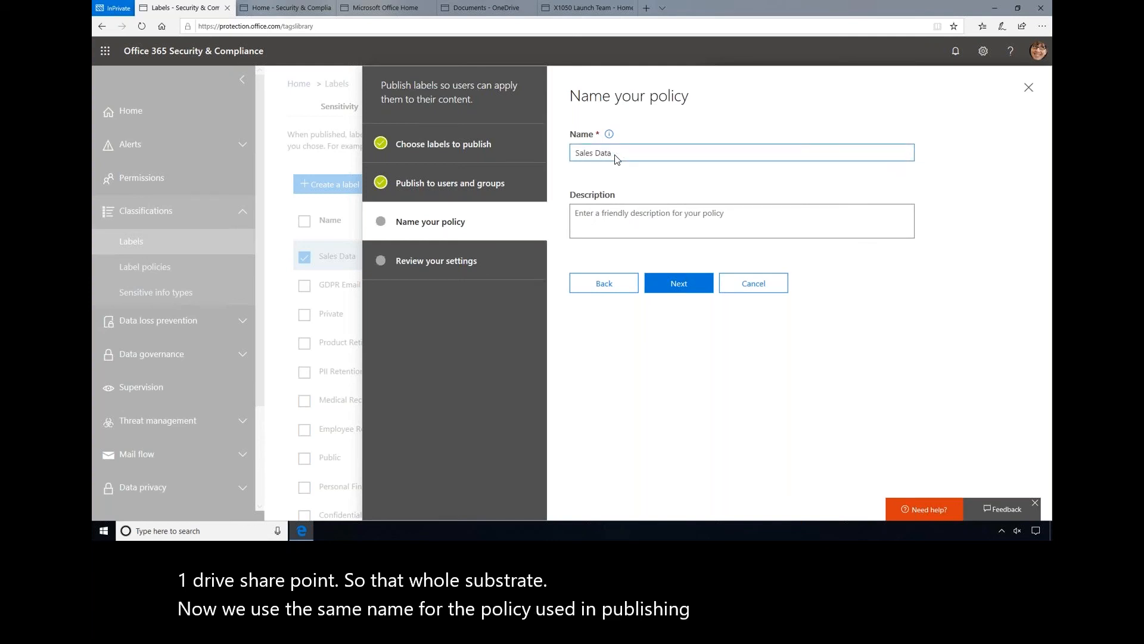
{"action": "left_click", "coordinate": [675, 284]}
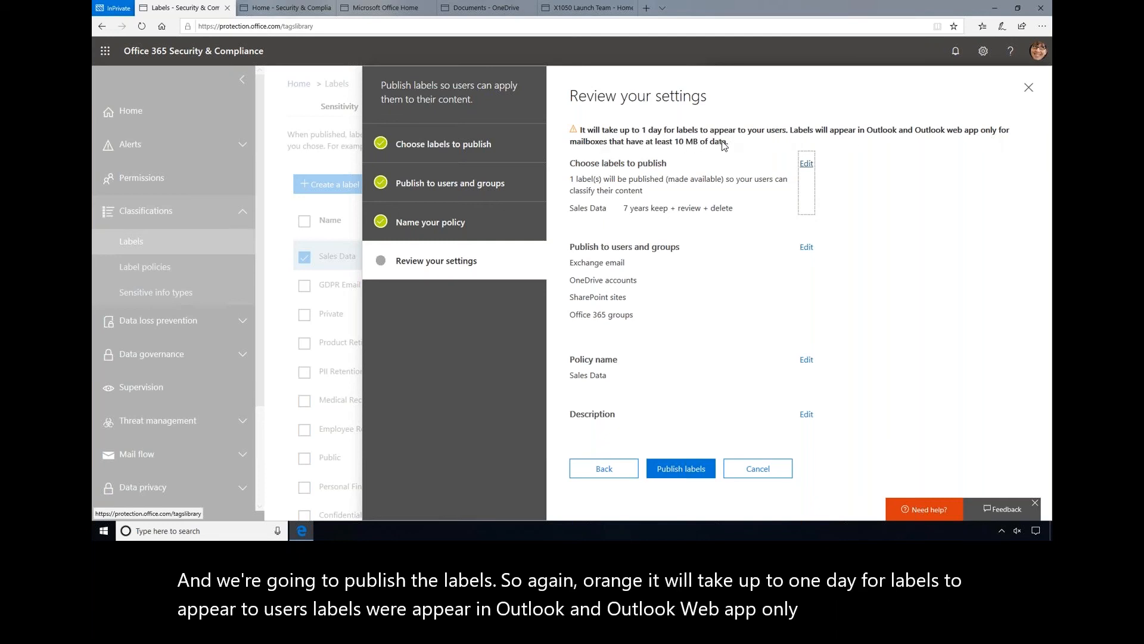
{"action": "left_click", "coordinate": [668, 469]}
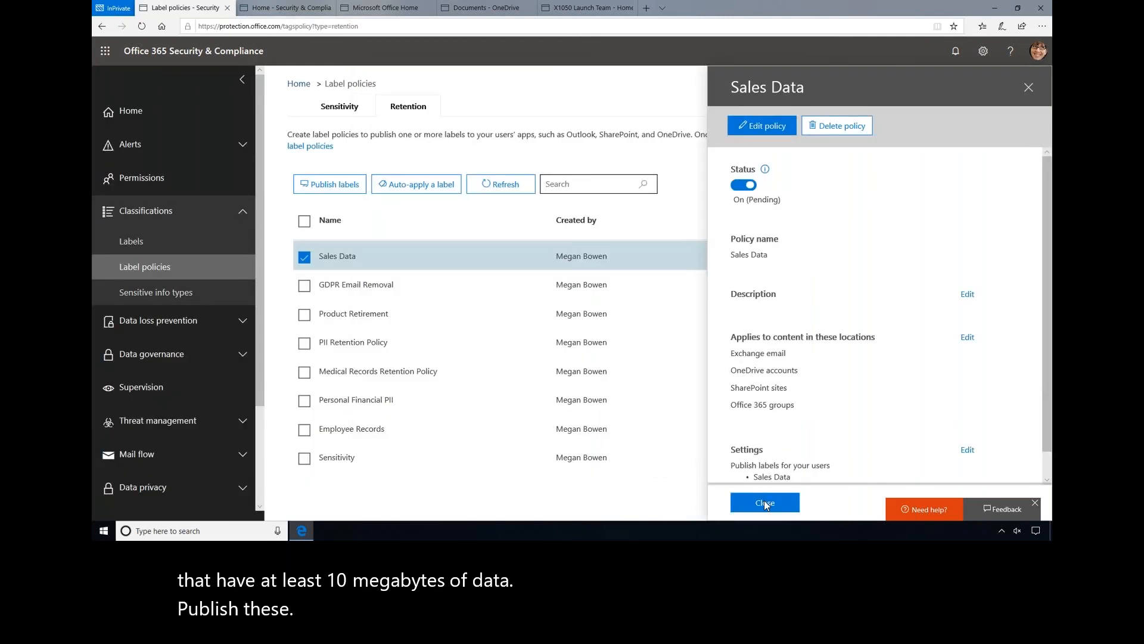
{"action": "left_click", "coordinate": [765, 502]}
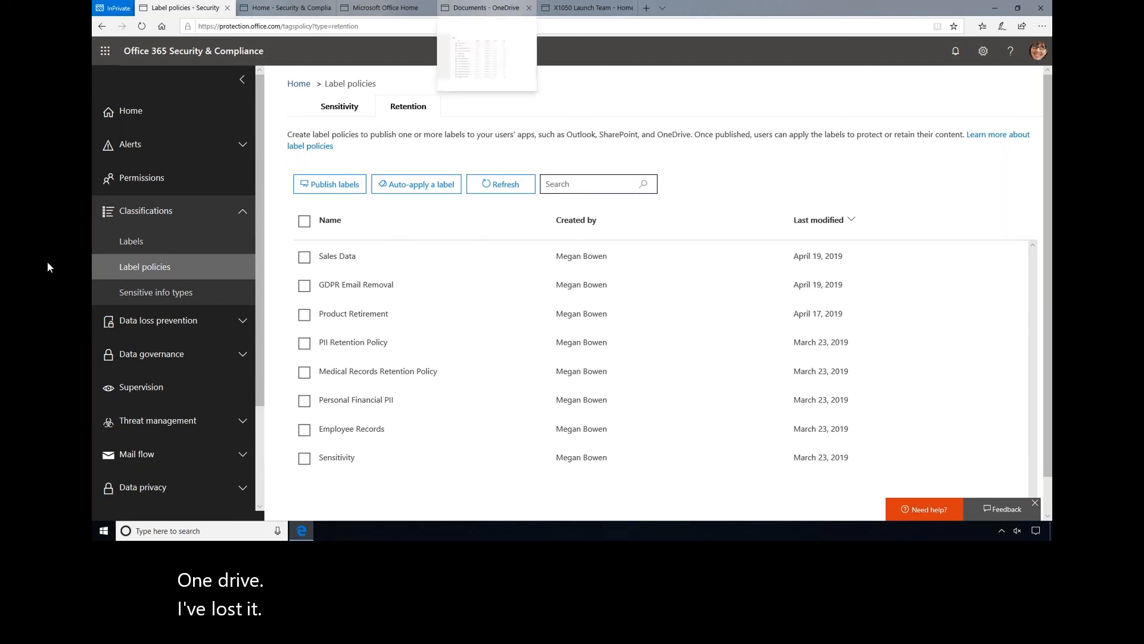
Switch to OneDrive and apply the Confidential retention label to Annual Financial Report (DRAFT).docx from its details
{"action": "left_click", "coordinate": [485, 8]}
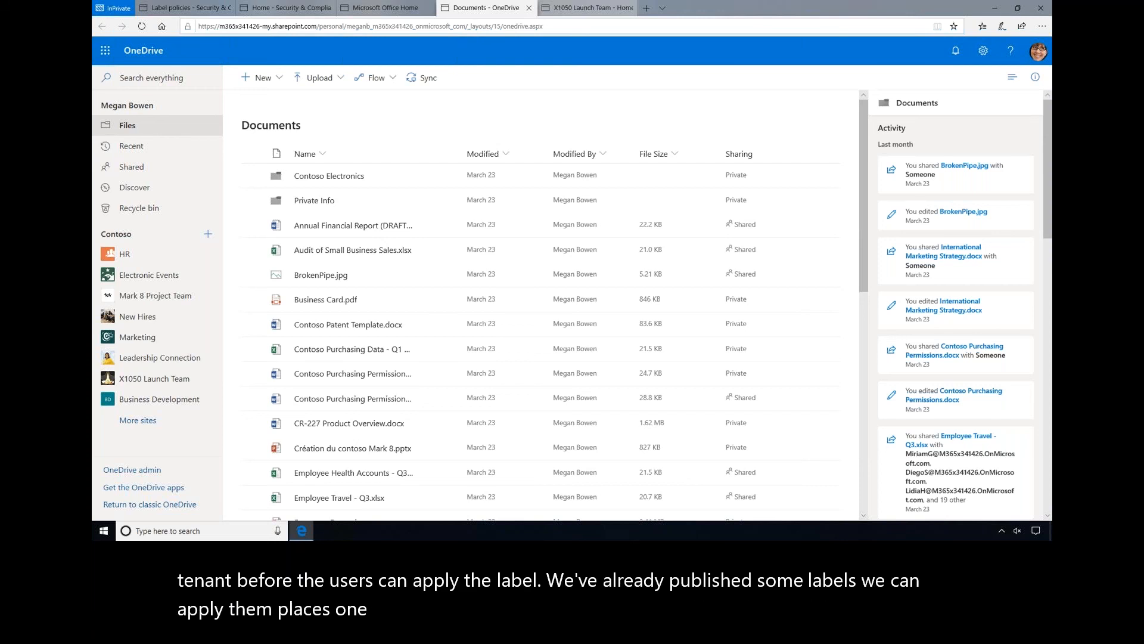
{"action": "left_click", "coordinate": [354, 226]}
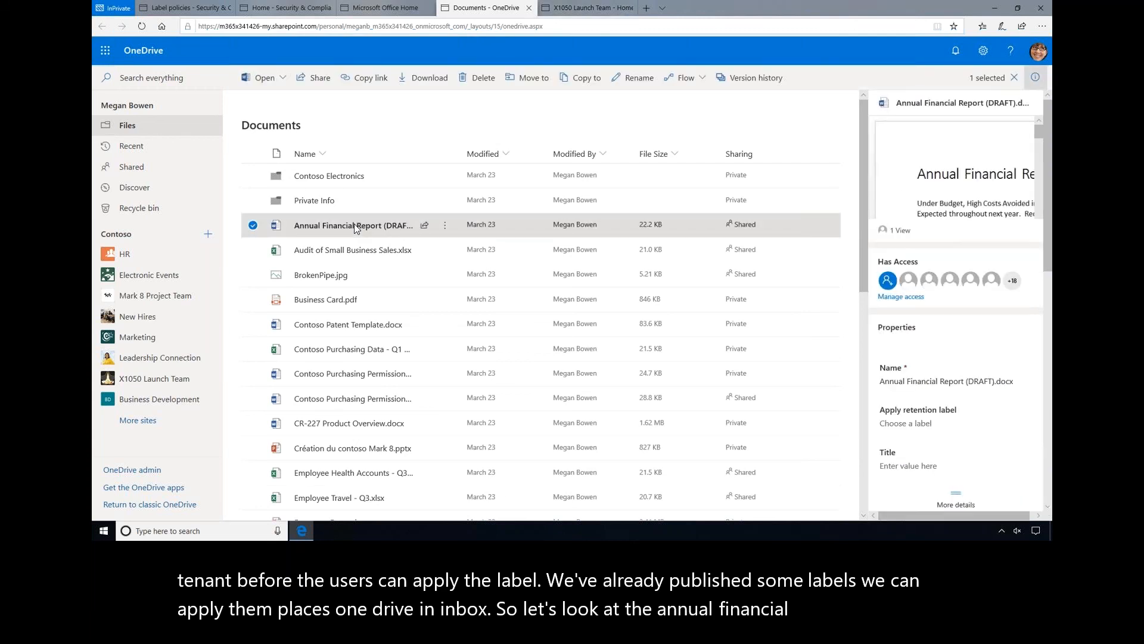
{"action": "right_click", "coordinate": [354, 226]}
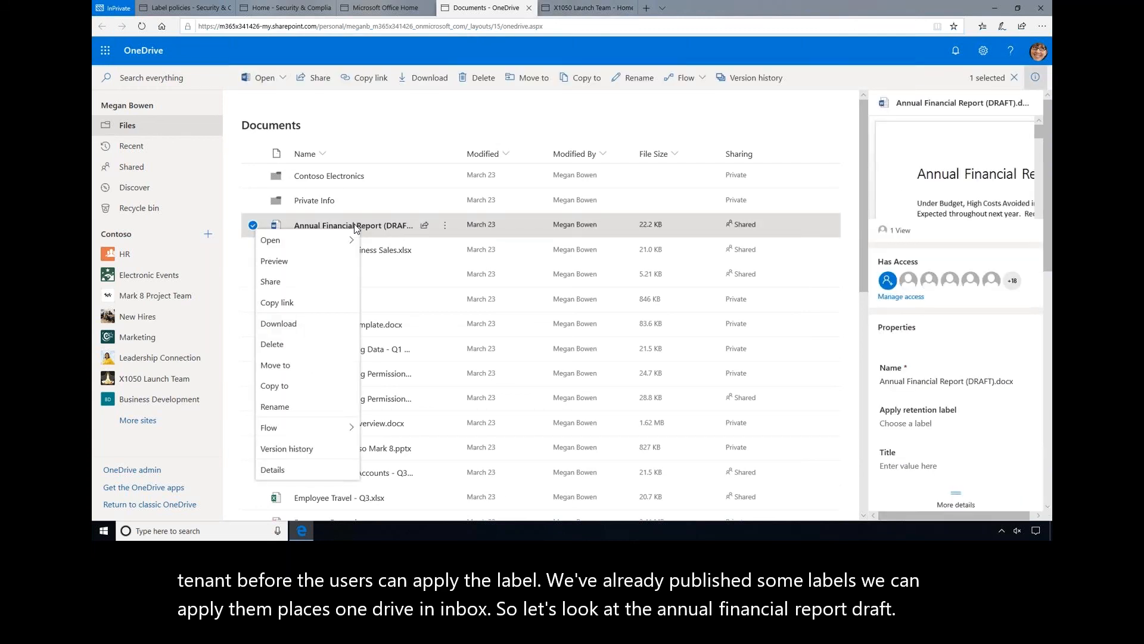
{"action": "left_click", "coordinate": [272, 470]}
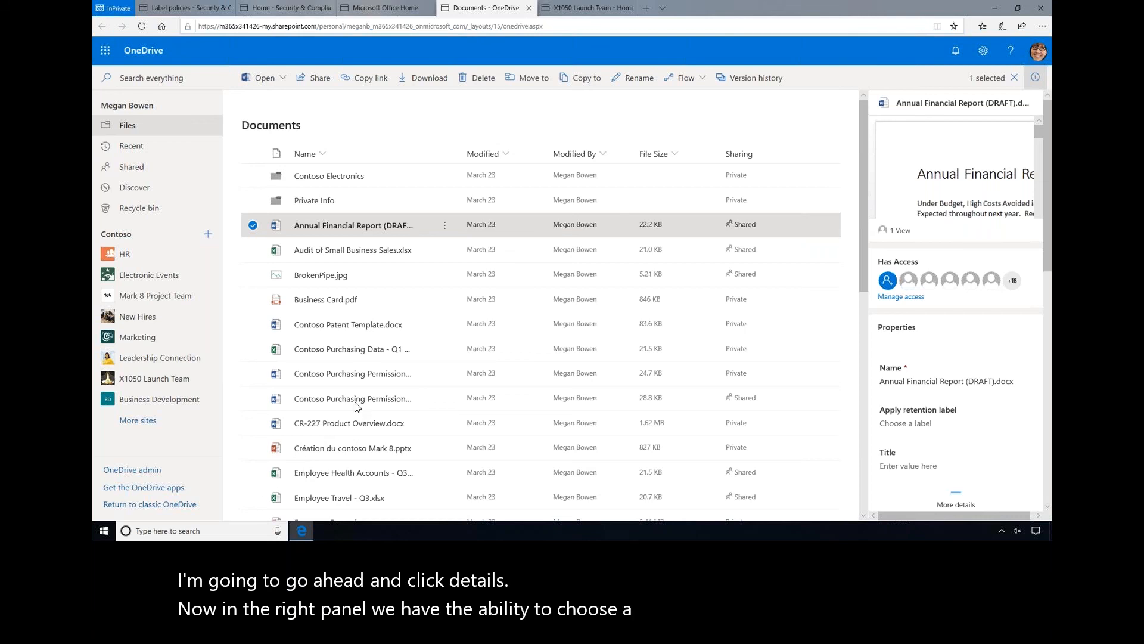
{"action": "left_click", "coordinate": [914, 427]}
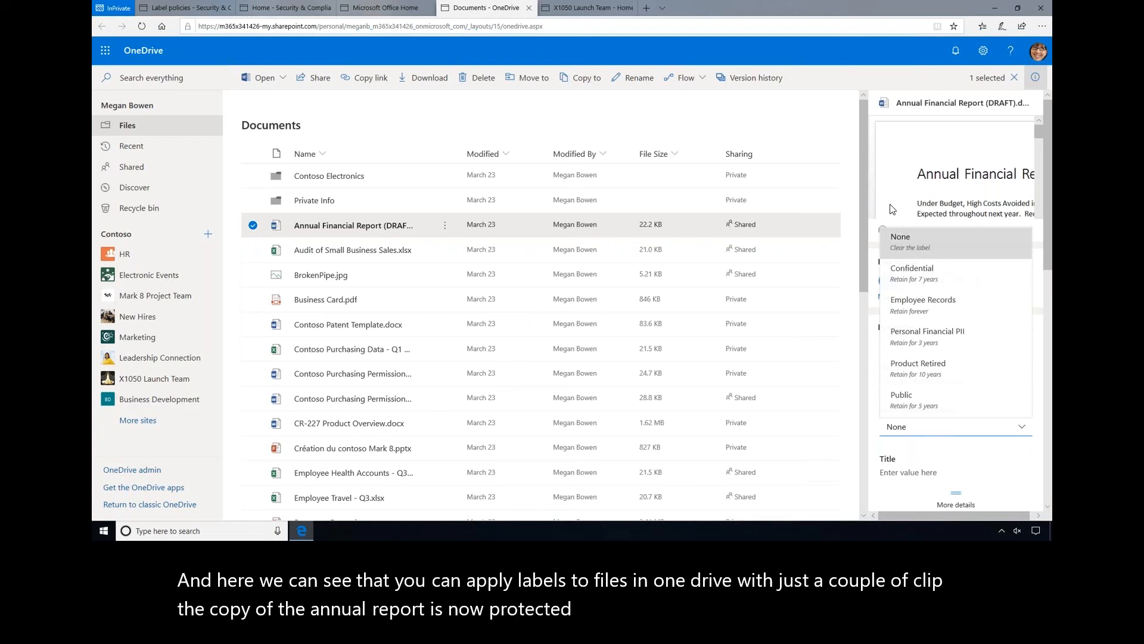
{"action": "left_click", "coordinate": [927, 272]}
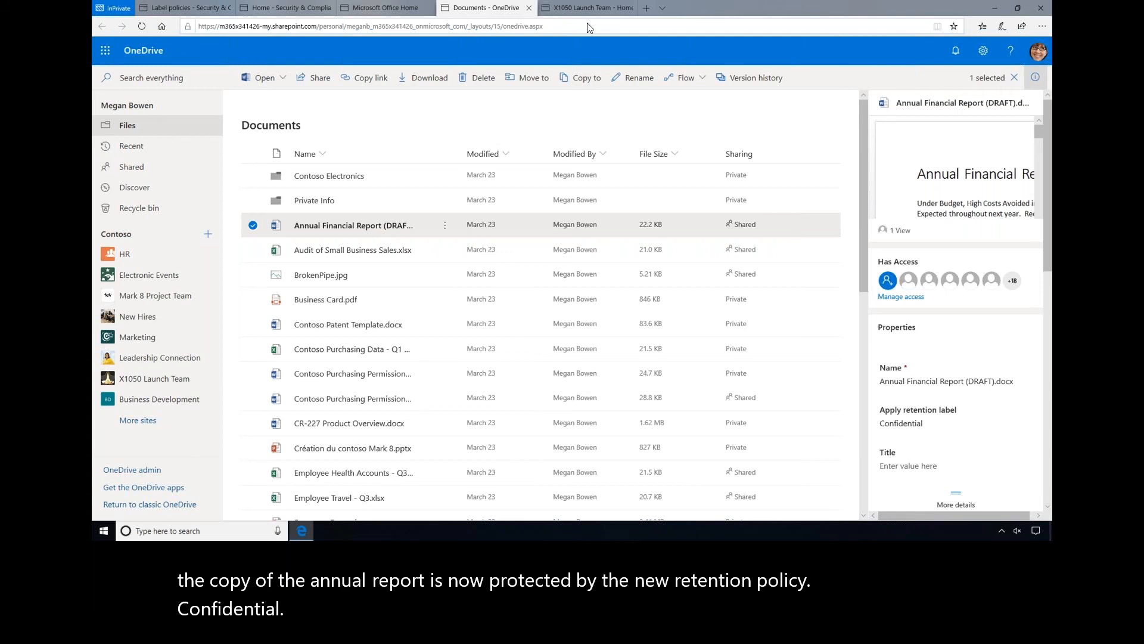
Switch to Outlook and assign the Confidential (7 years) label to the low-severity alert email about Exchange admin privilege elevation
{"action": "left_click", "coordinate": [105, 50]}
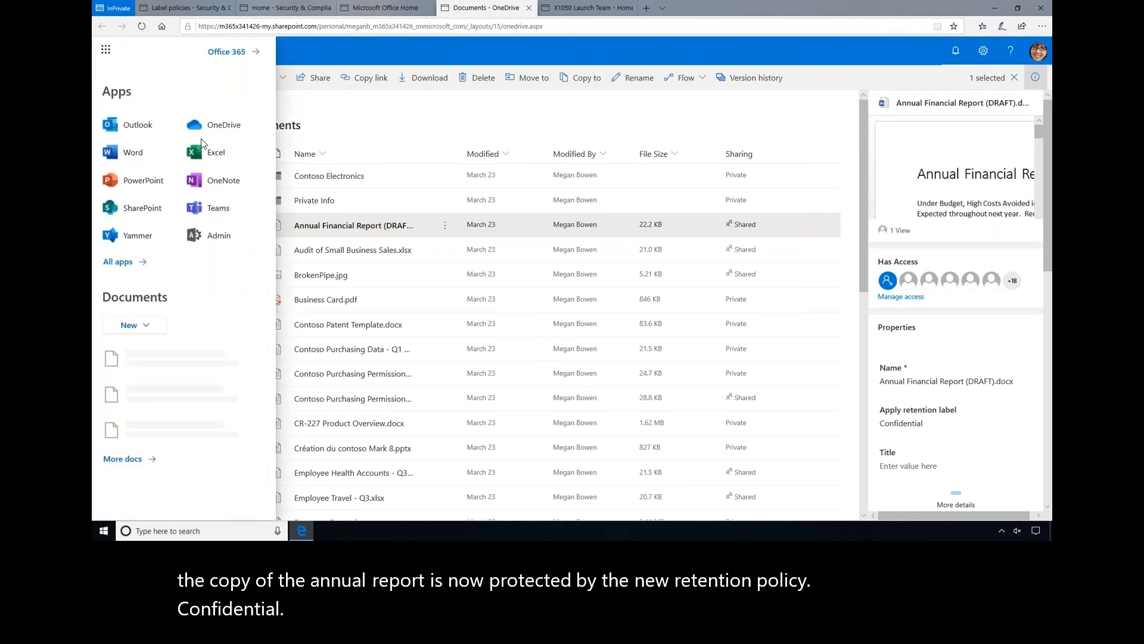
{"action": "left_click", "coordinate": [135, 127]}
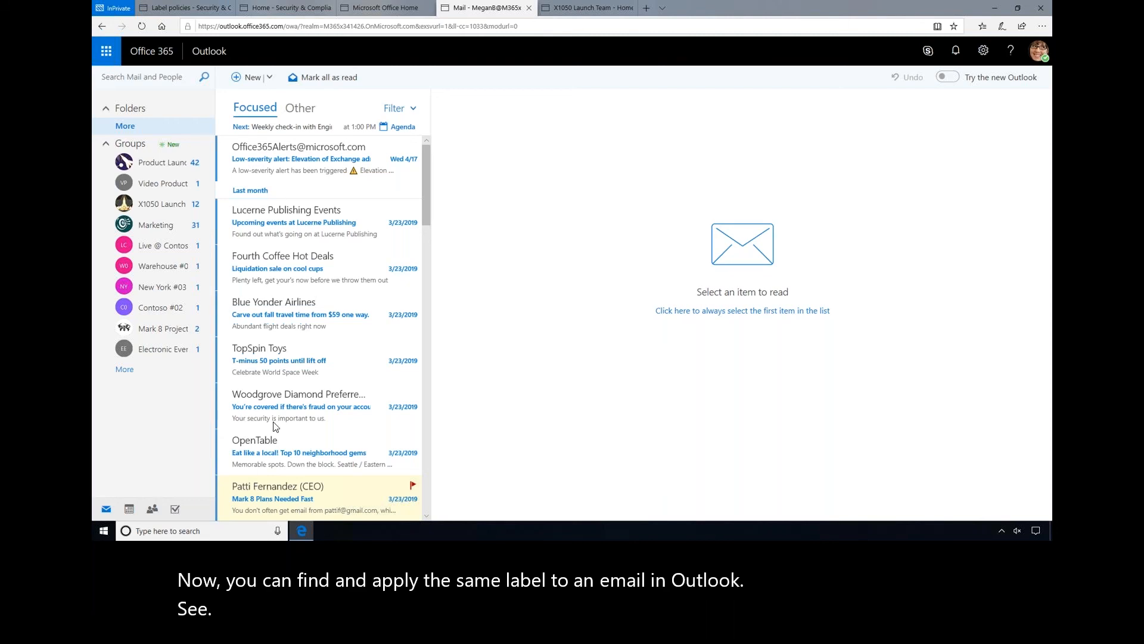
{"action": "left_click", "coordinate": [267, 154]}
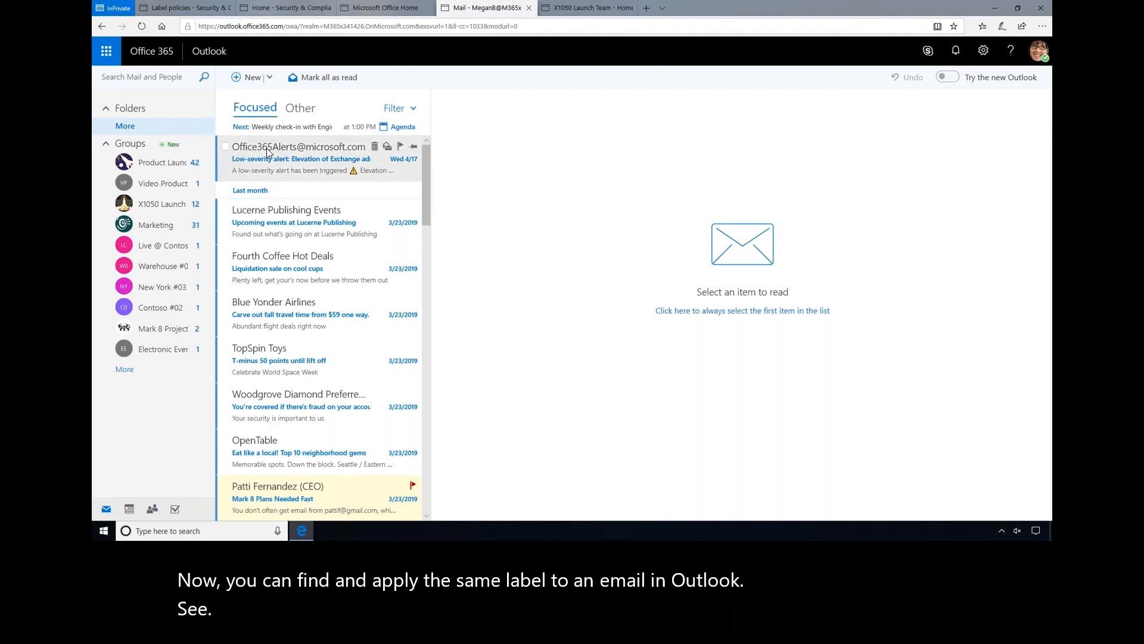
{"action": "right_click", "coordinate": [269, 155]}
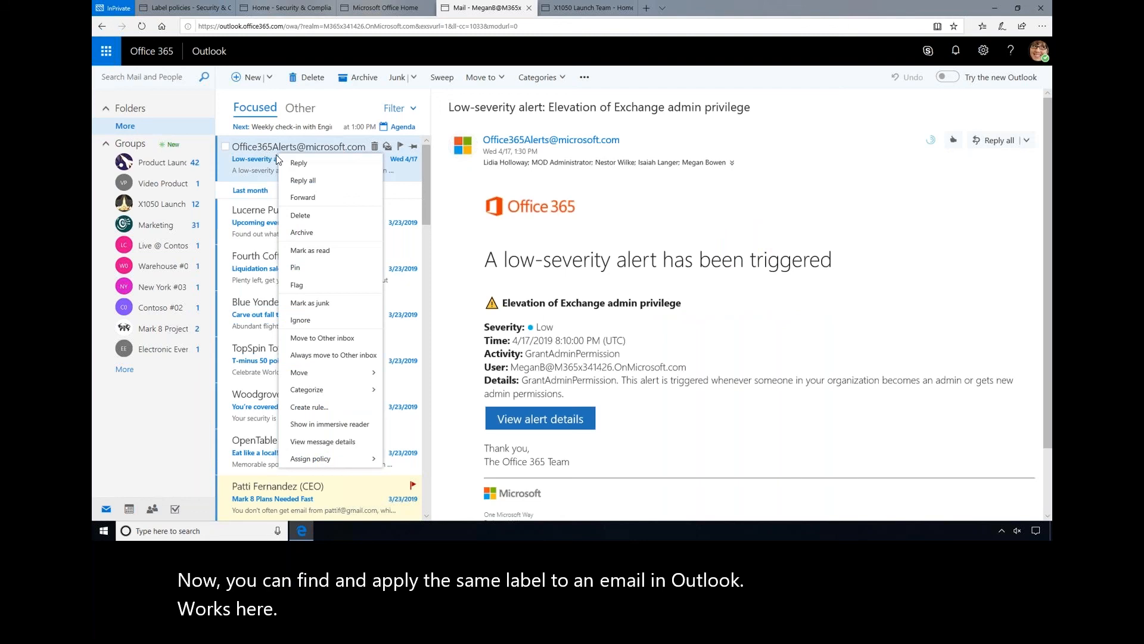
{"action": "left_click", "coordinate": [316, 459]}
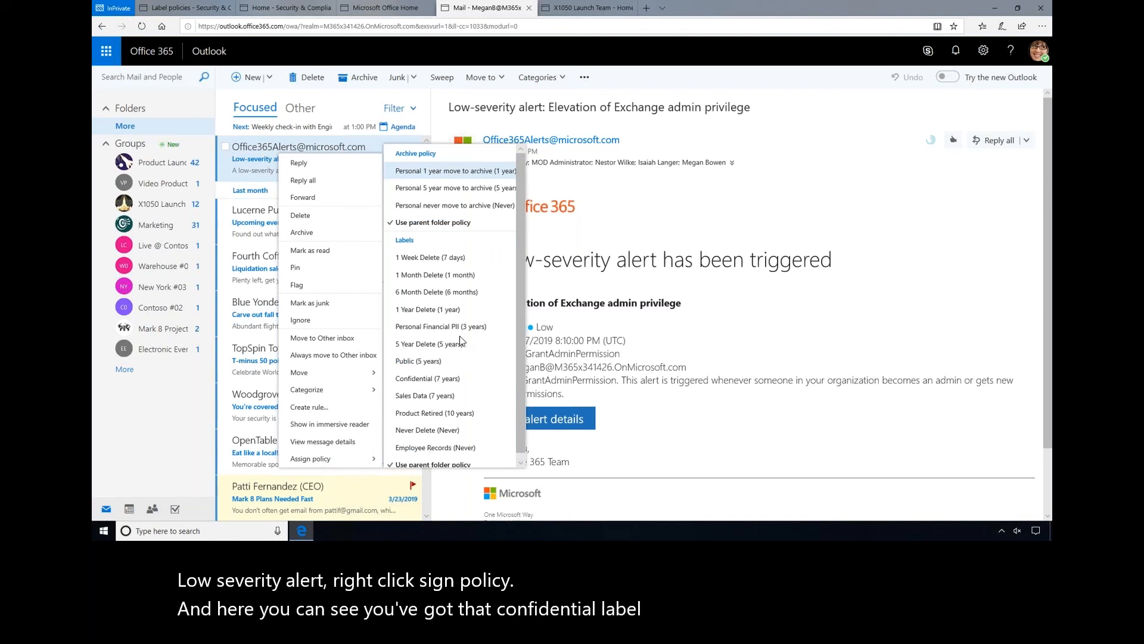
{"action": "left_click", "coordinate": [434, 385]}
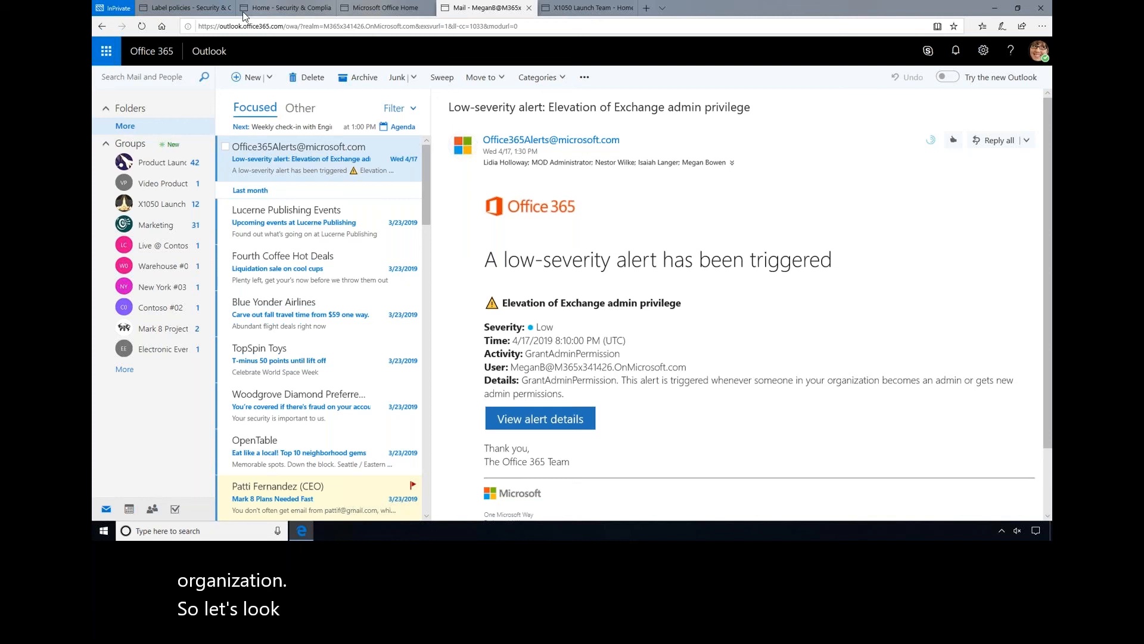
Return to Office 365 Security & Compliance, collapse the Classifications section and expand Data governance
{"action": "left_click", "coordinate": [177, 9]}
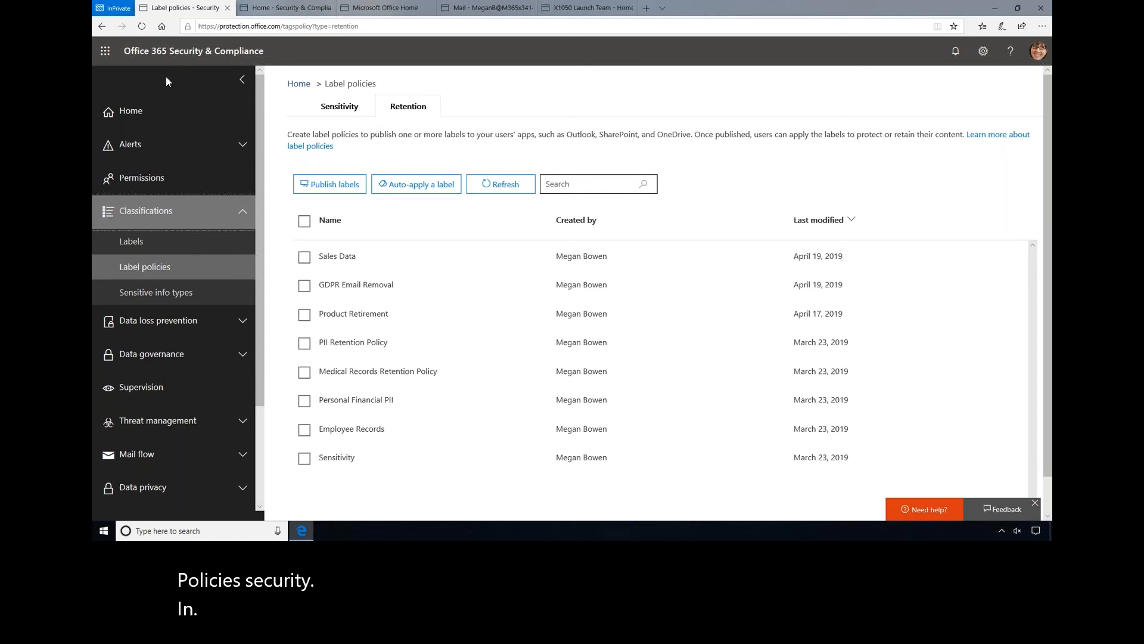
{"action": "left_click", "coordinate": [142, 213]}
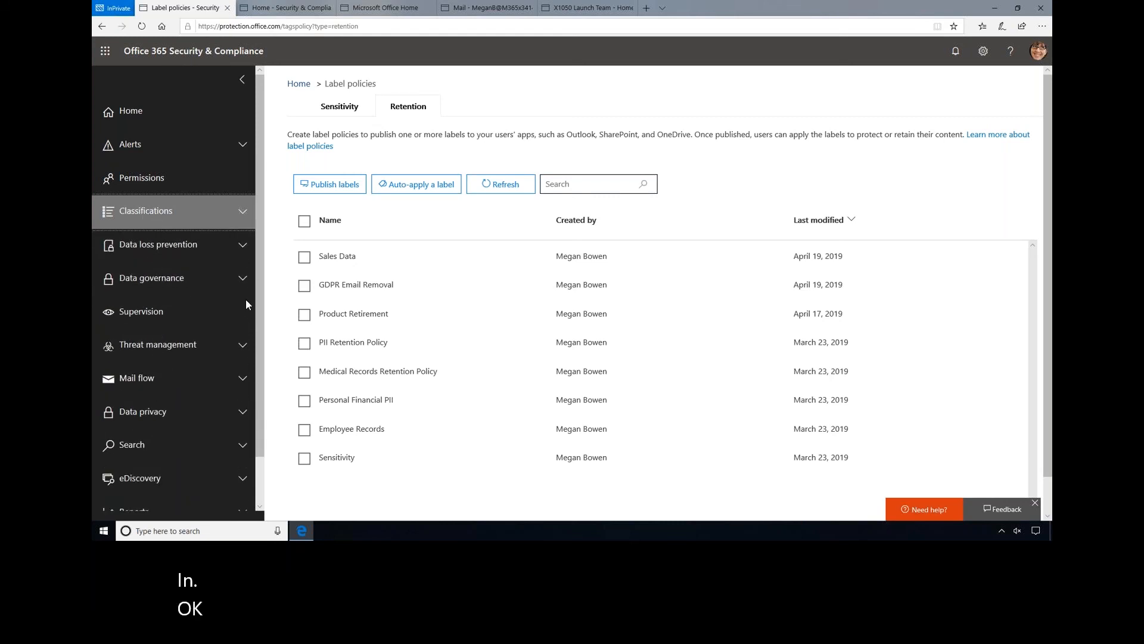
{"action": "left_click", "coordinate": [147, 280]}
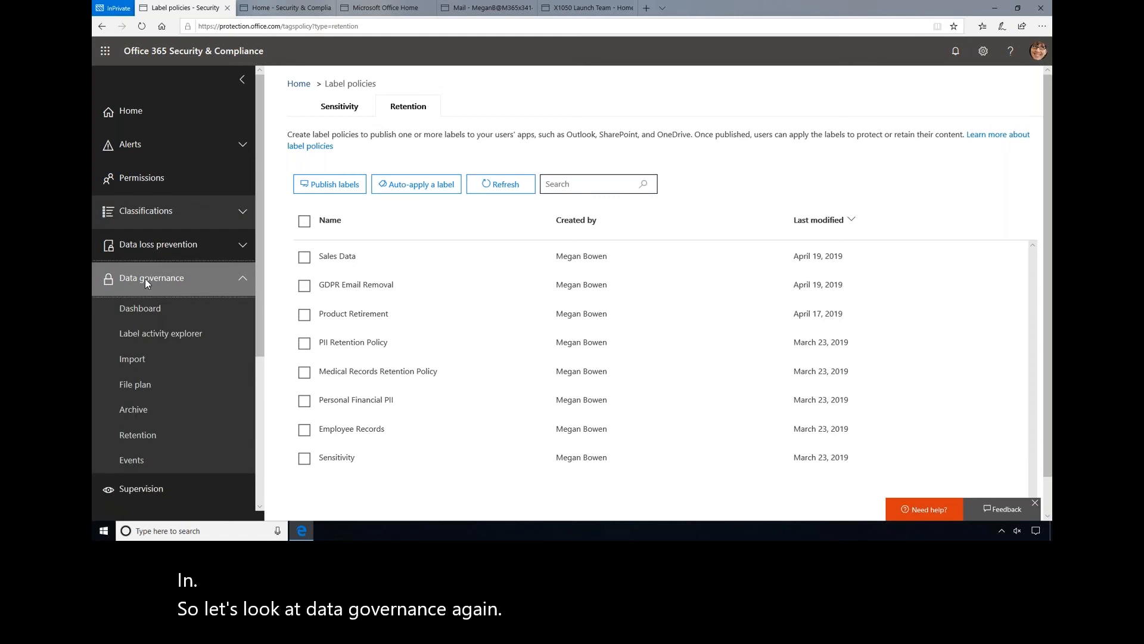